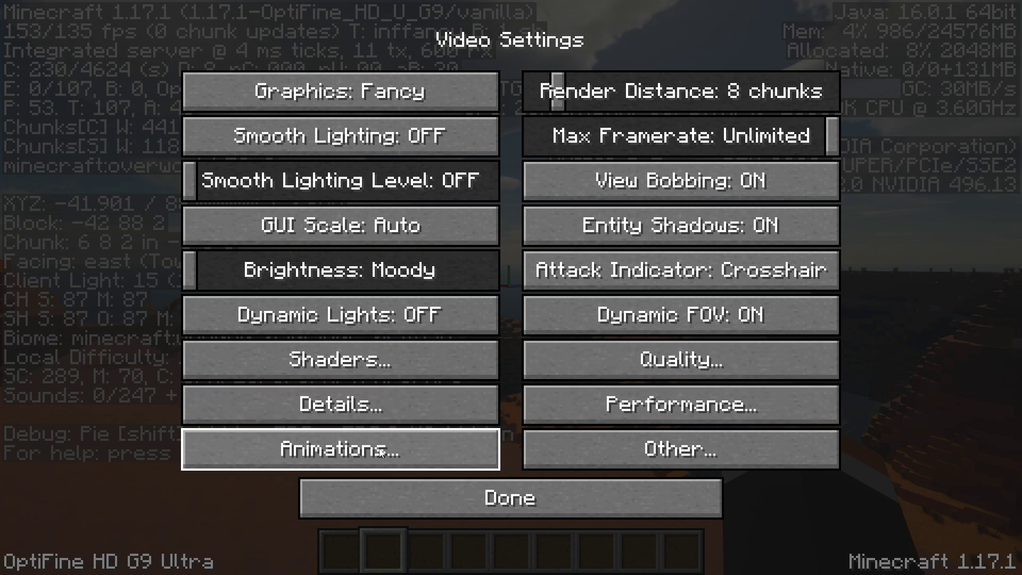
# Open the Animation Settings screen from Video Settings.
pyautogui.click(378, 454)
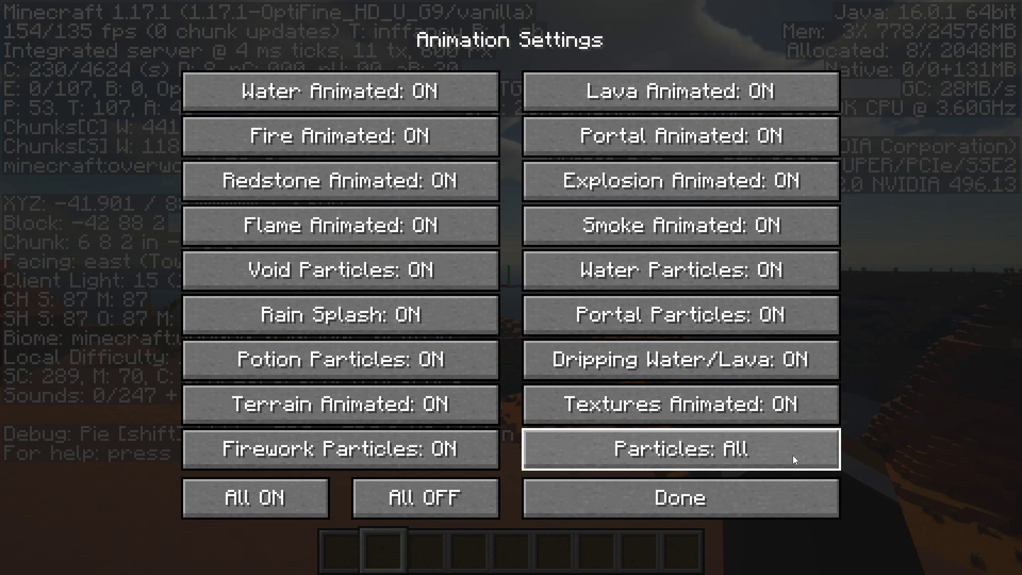
# Lower Particles from All to Minimal and return to Video Settings.
pyautogui.click(748, 457)
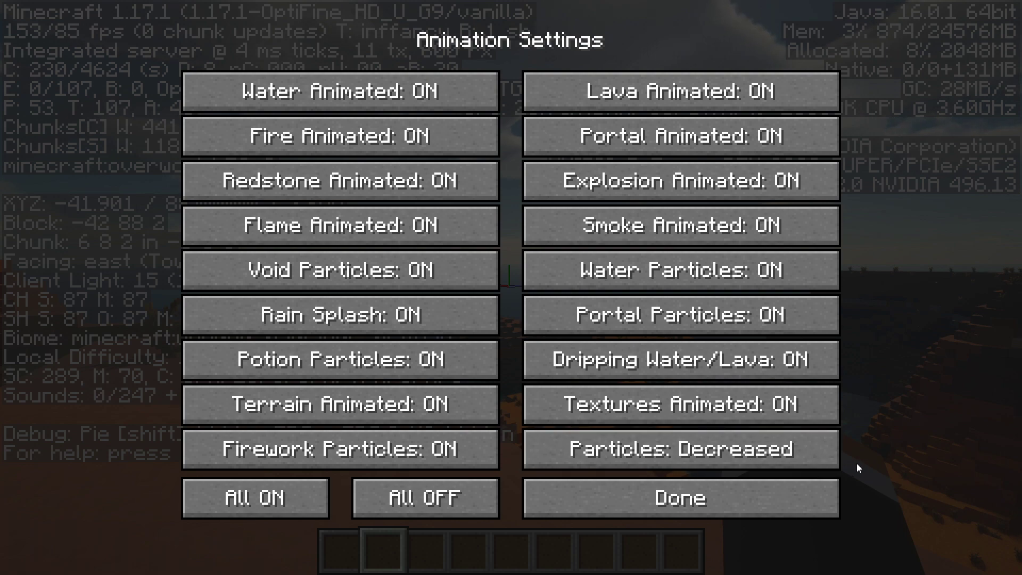
pyautogui.click(831, 452)
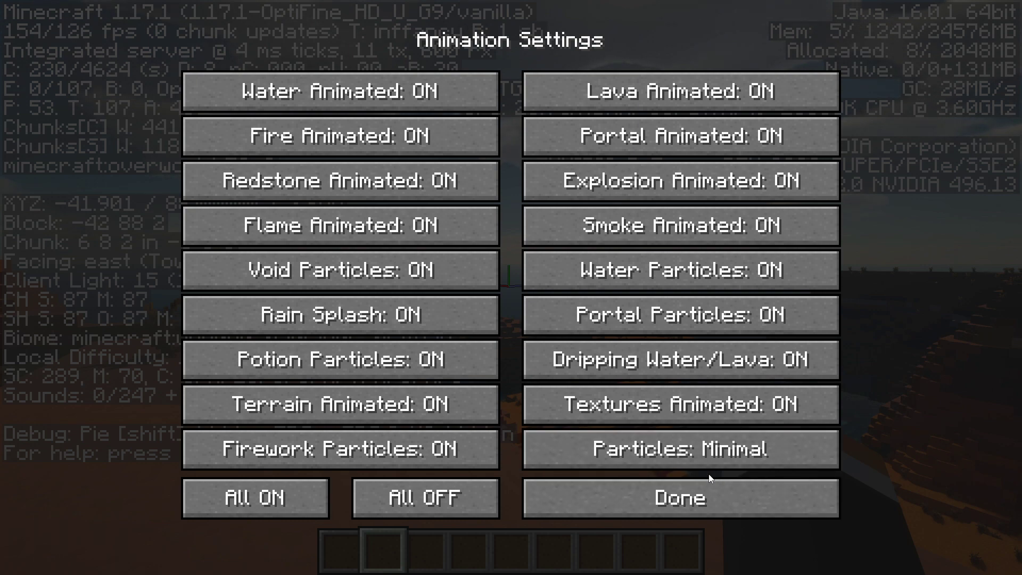
pyautogui.click(711, 493)
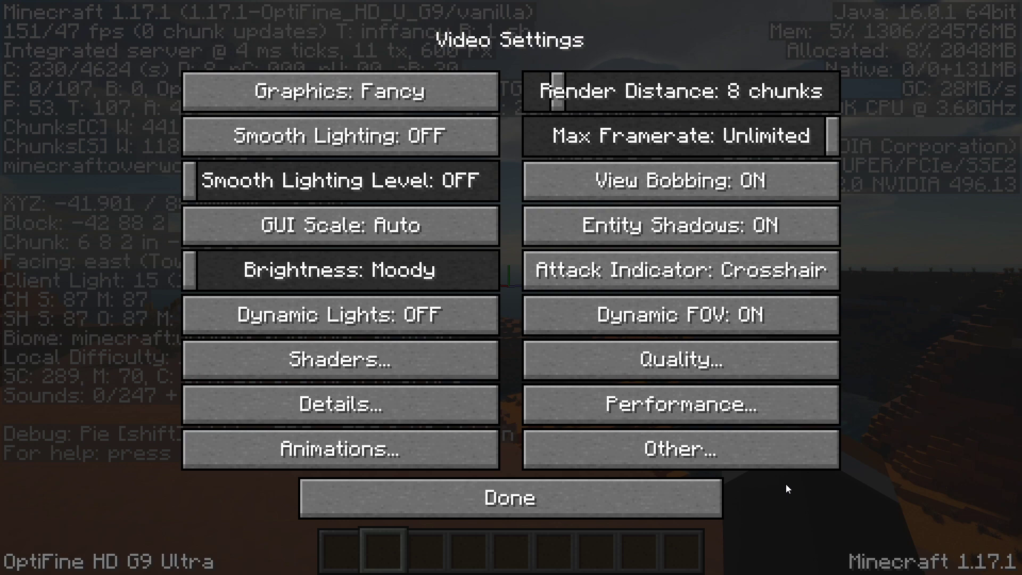
# Keep Fancy graphics and turn Connected Textures and Random Entities OFF in Quality Settings.
pyautogui.click(373, 97)
pyautogui.click(397, 97)
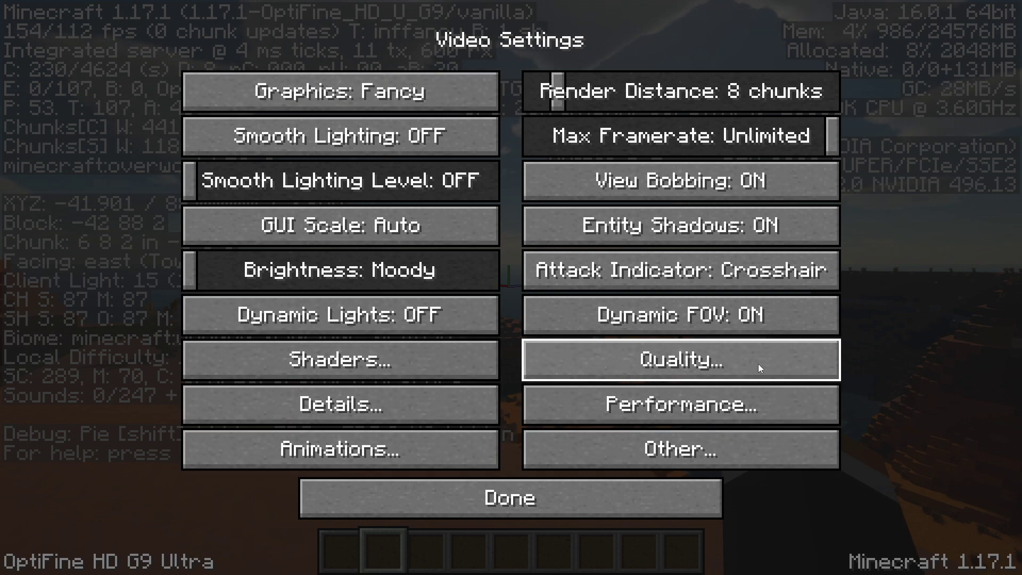
pyautogui.click(709, 359)
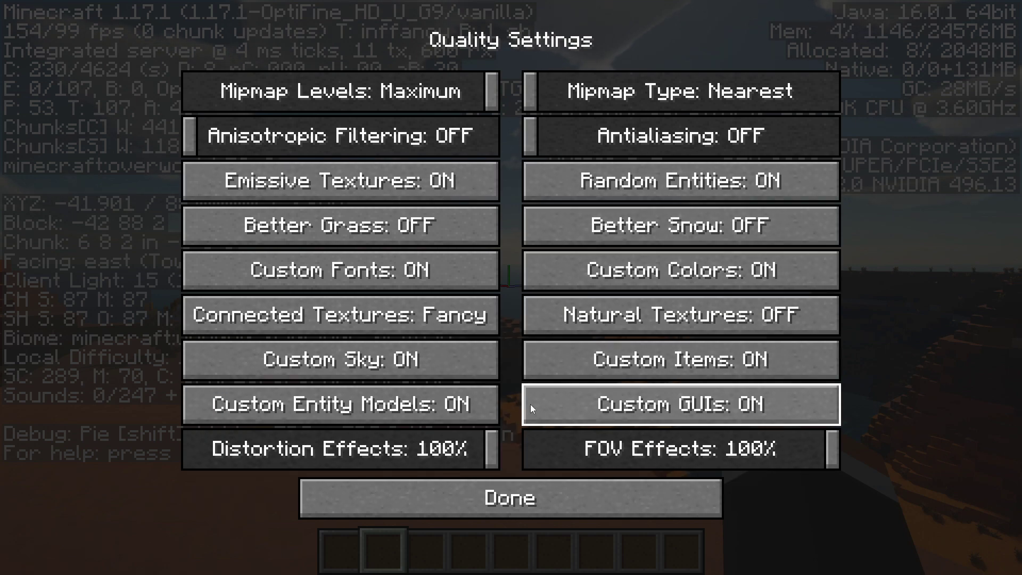
pyautogui.click(417, 324)
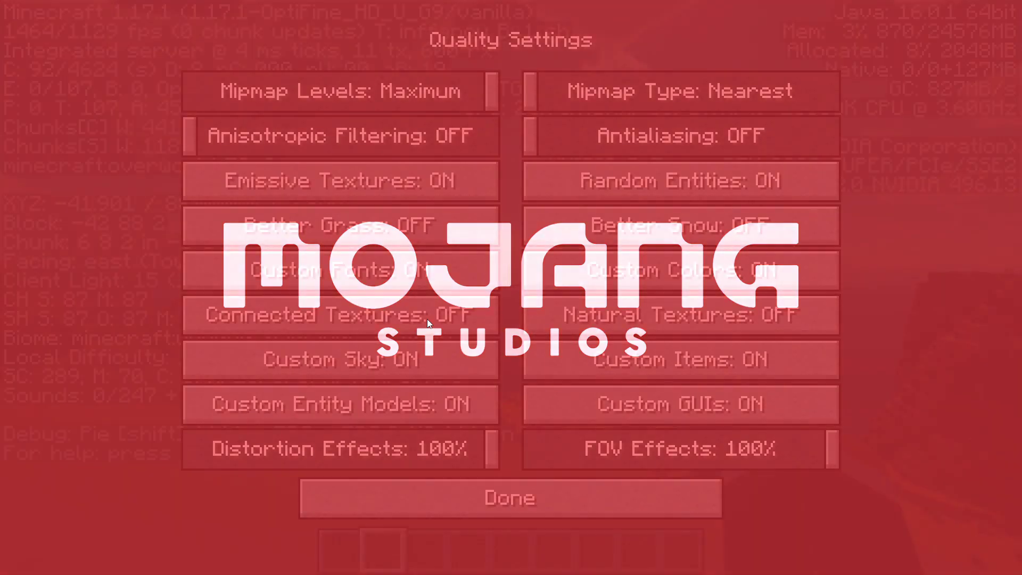
pyautogui.moveTo(426, 314)
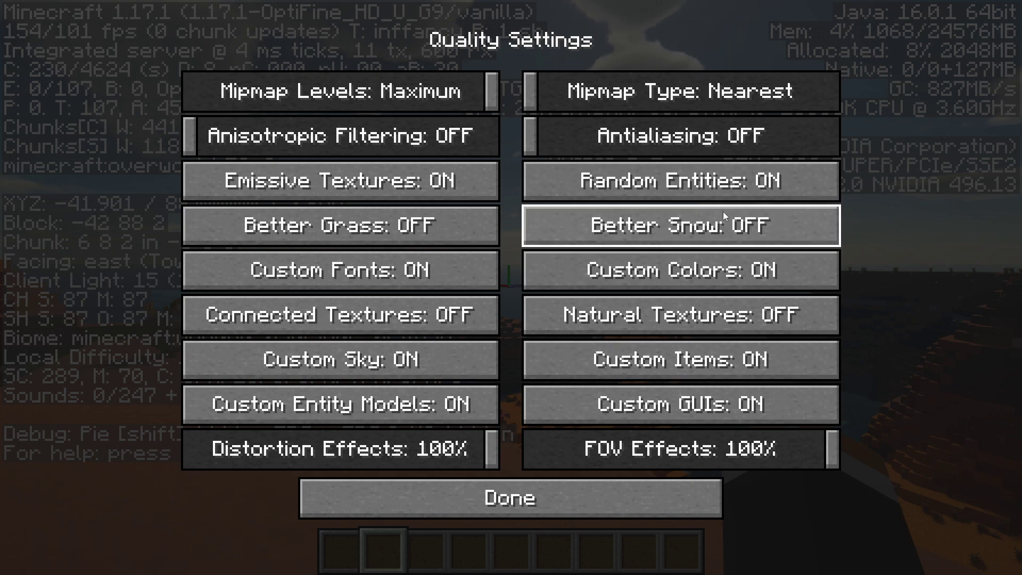
pyautogui.click(722, 184)
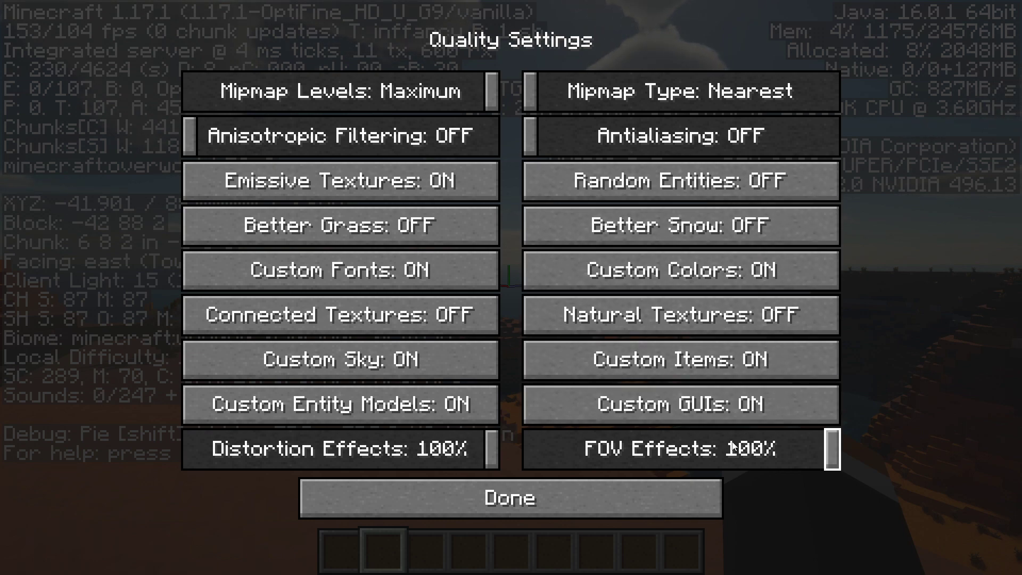
pyautogui.click(544, 483)
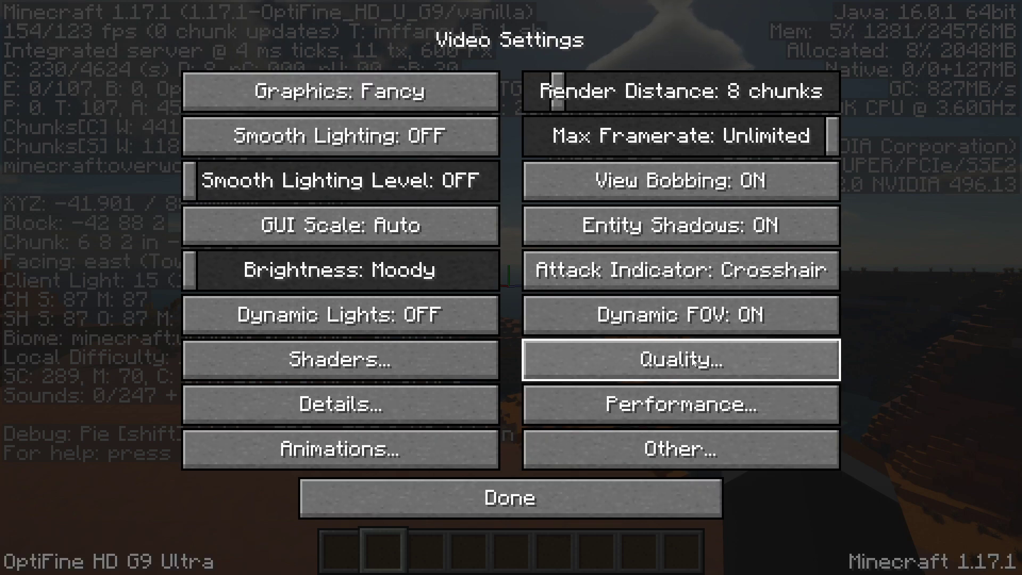
# Turn on Render Regions, Smart Animations and Lazy Chunk Loading in Performance Settings.
pyautogui.click(704, 404)
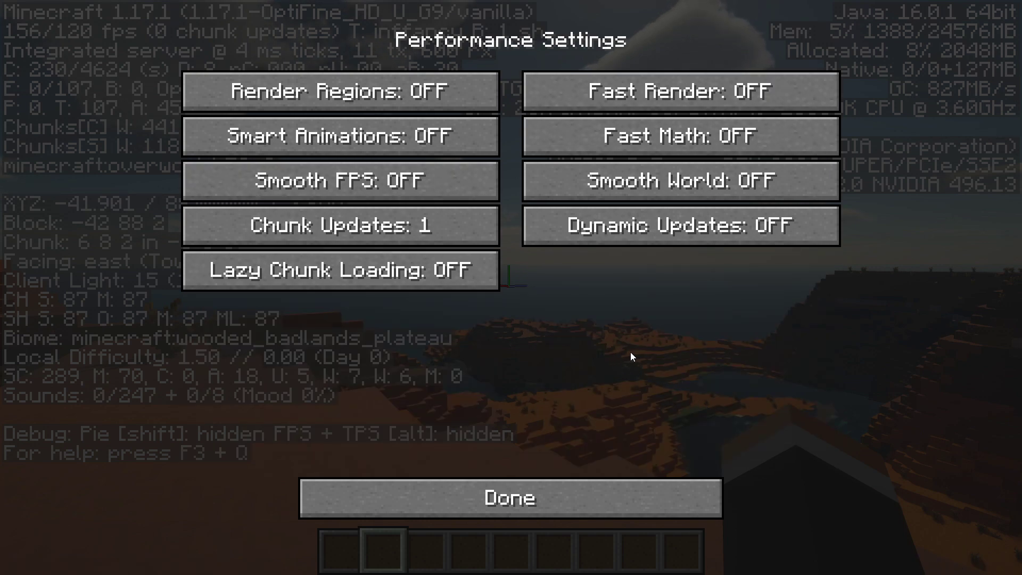
pyautogui.click(431, 97)
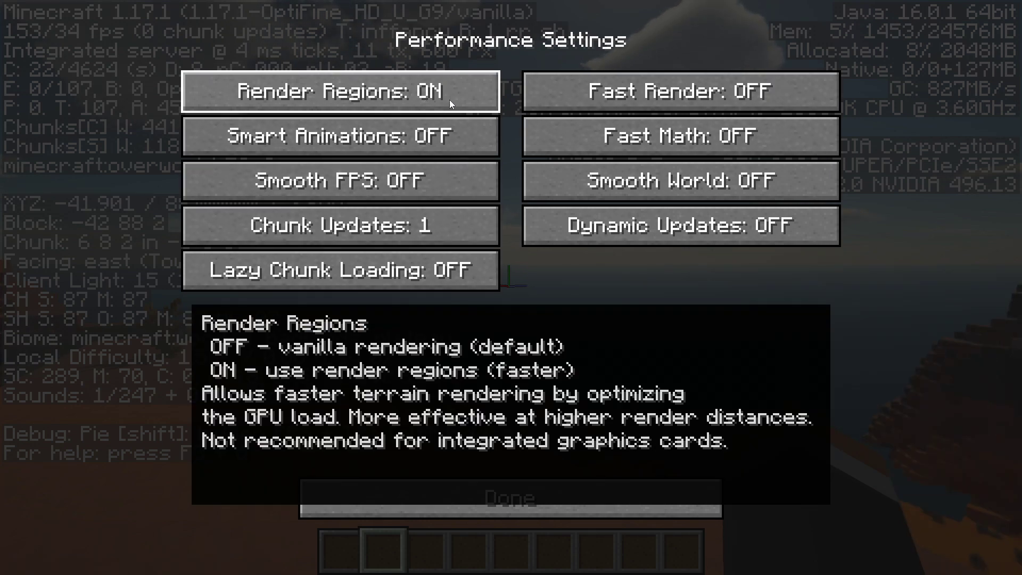
pyautogui.click(477, 133)
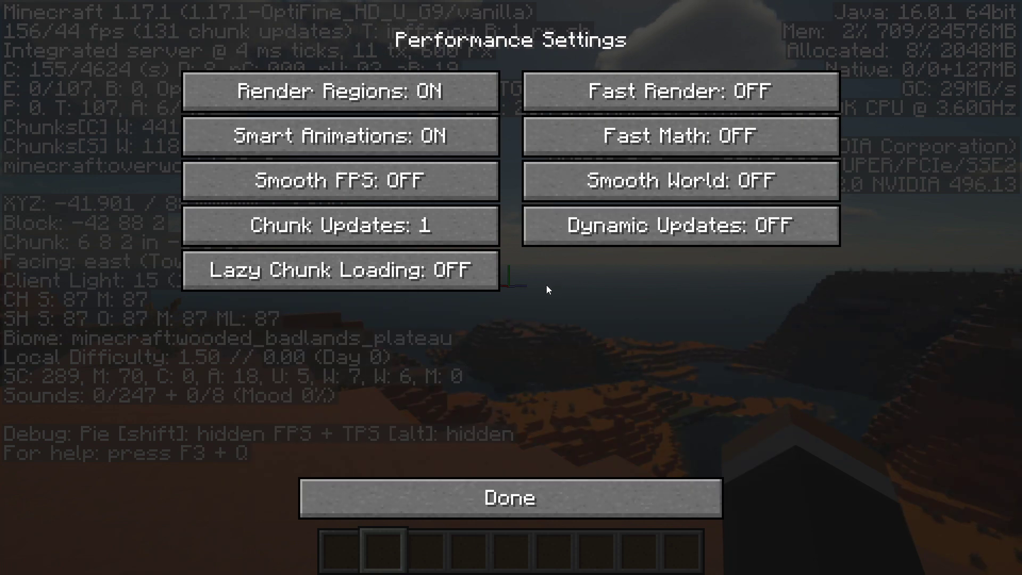
pyautogui.click(446, 276)
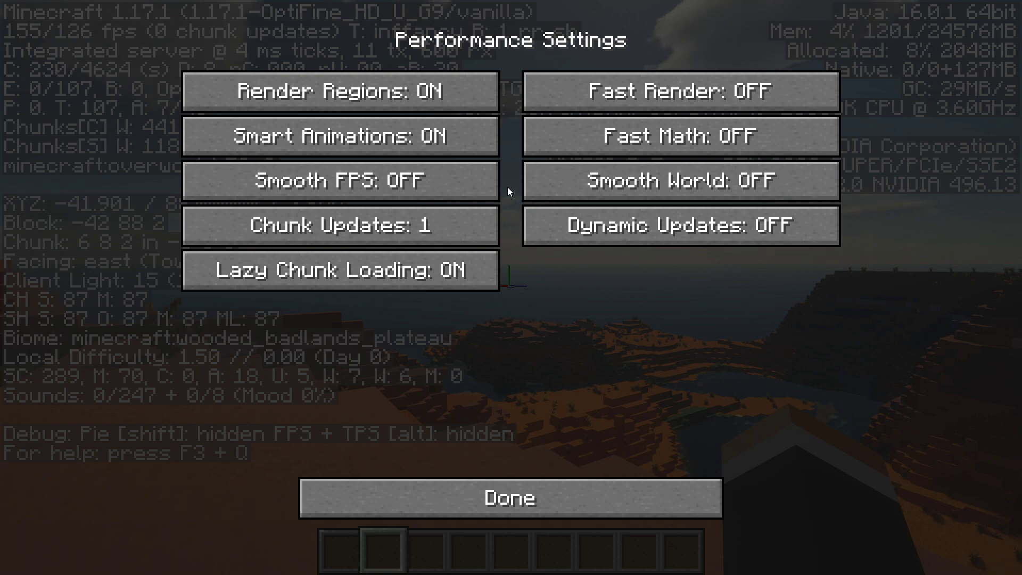
# Turn on Fast Render, Fast Math, Smooth World and Dynamic Updates, then close Performance Settings.
pyautogui.click(687, 79)
pyautogui.click(767, 143)
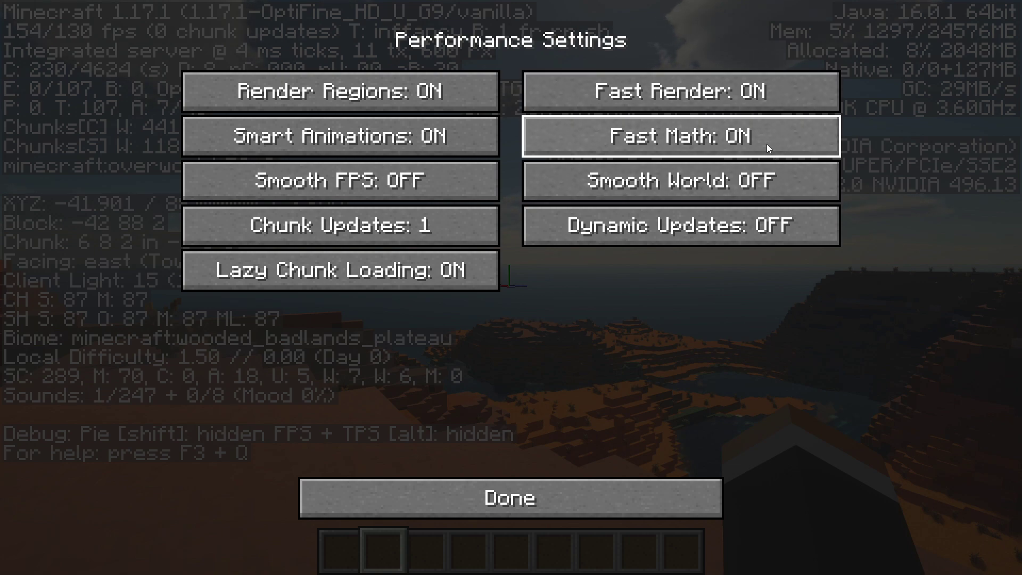
pyautogui.click(800, 194)
pyautogui.click(774, 229)
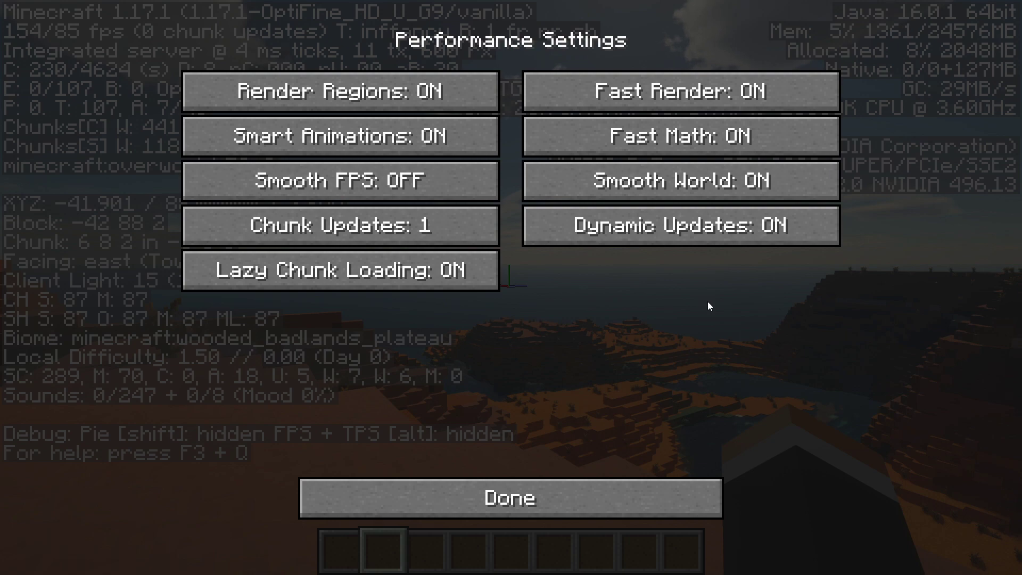
pyautogui.click(570, 494)
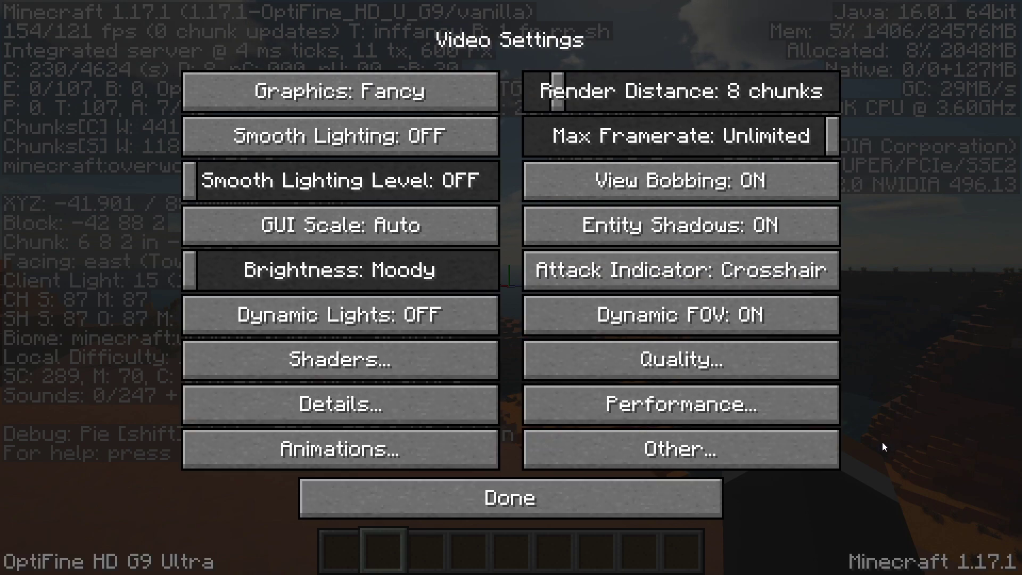
pyautogui.click(663, 455)
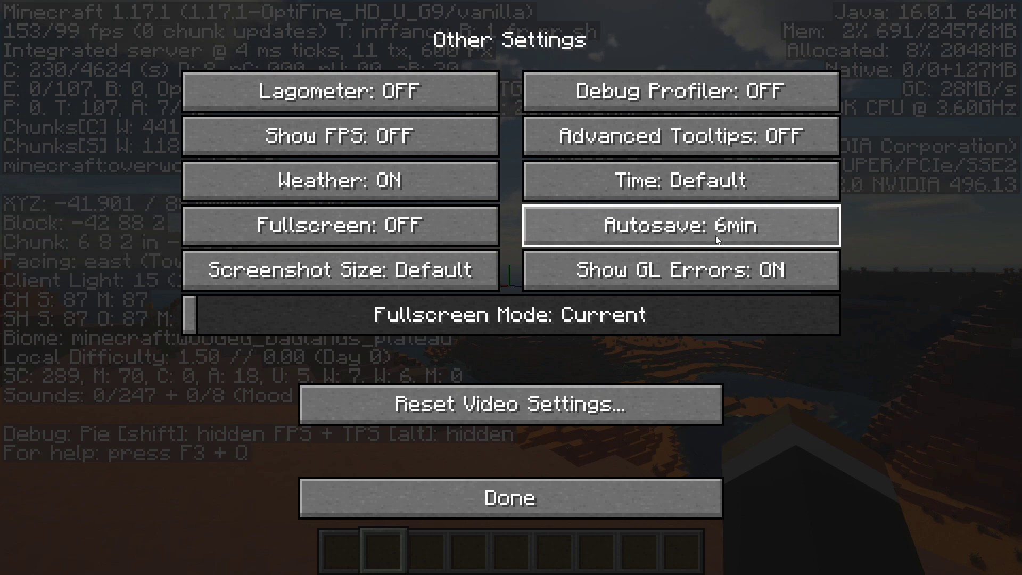
# Set Autosave to every 24 minutes and back out to the main Options screen.
pyautogui.click(749, 227)
pyautogui.click(761, 227)
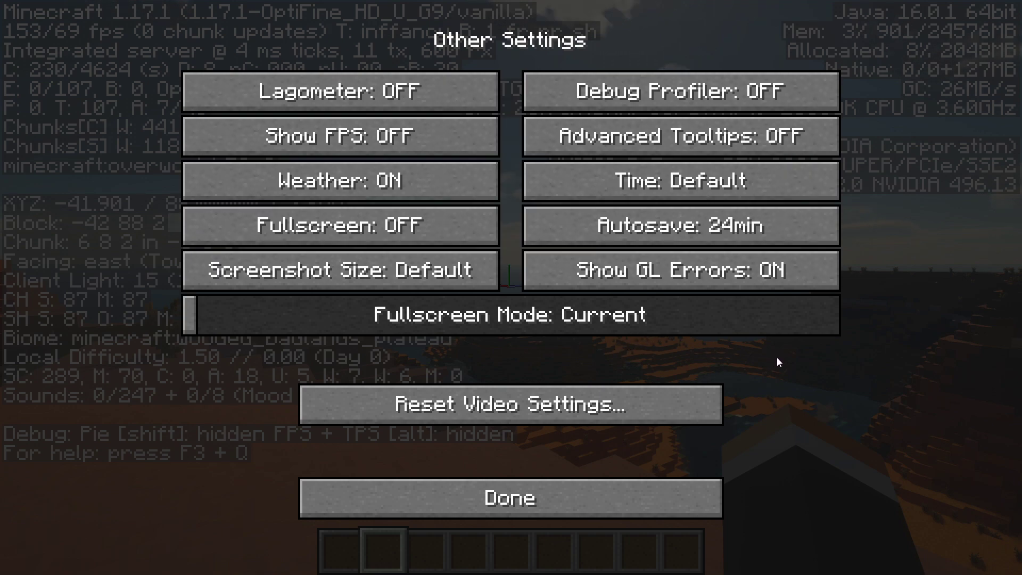
pyautogui.click(624, 487)
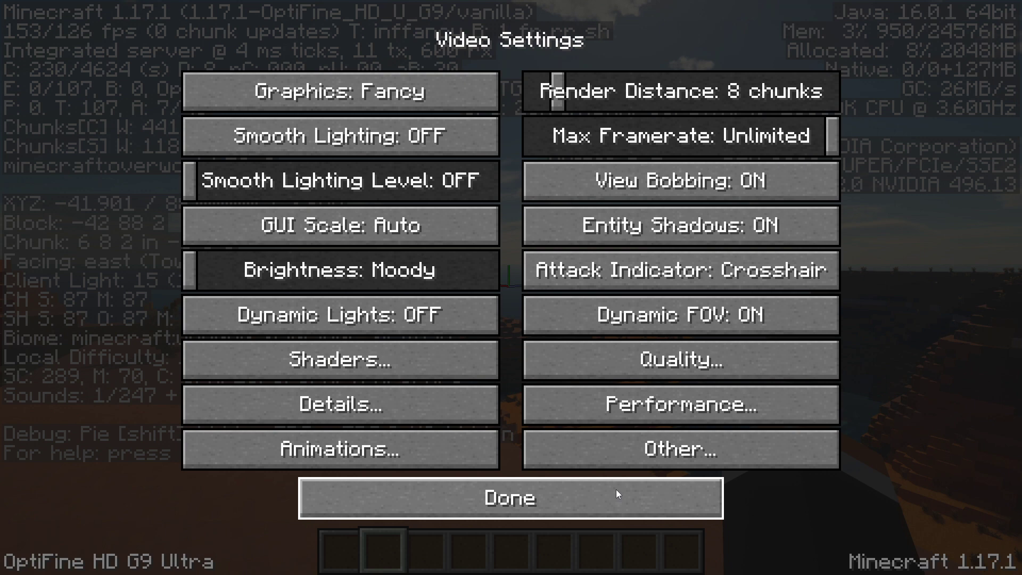
pyautogui.click(612, 487)
# Set the field of view to 75 and return to the game.
pyautogui.click(336, 109)
pyautogui.moveTo(336, 109); pyautogui.dragTo(51, 108)
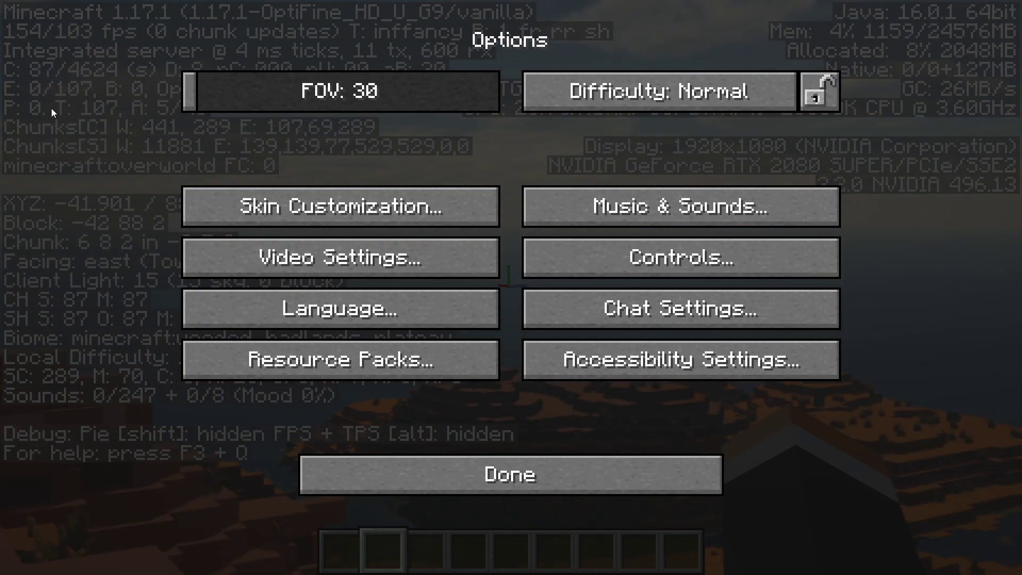
pyautogui.press('Escape')
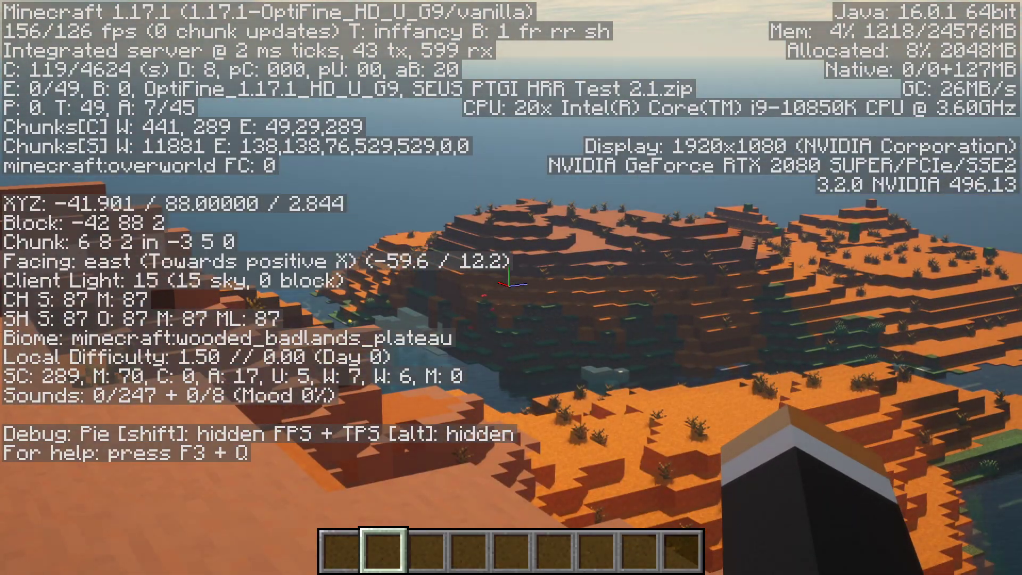
pyautogui.press('Escape')
pyautogui.click(451, 343)
pyautogui.click(359, 100)
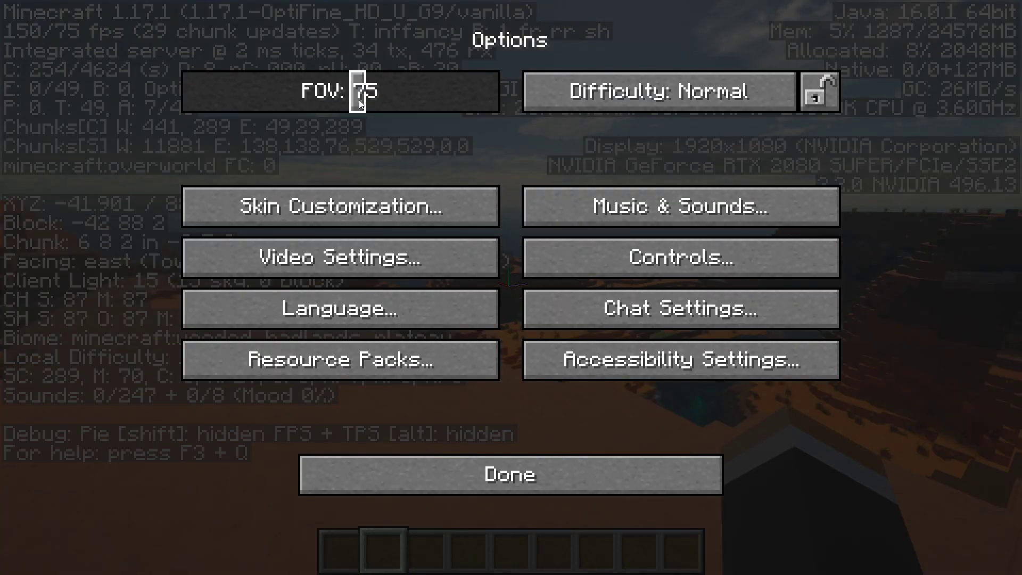
pyautogui.press('Escape')
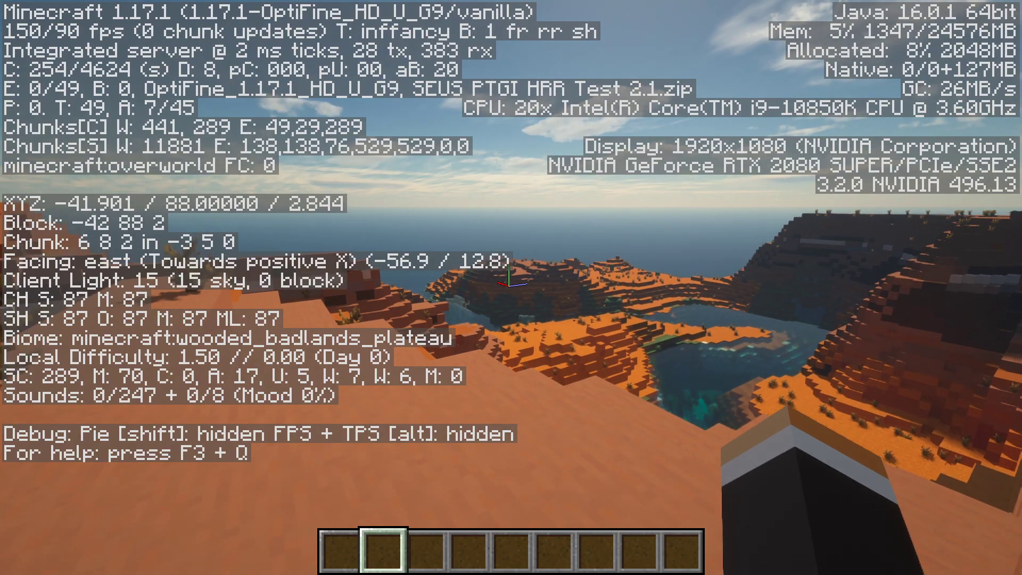
# Walk forward across the plateau to test frame rate and chunk loading.
pyautogui.press('w')
pyautogui.press('w')
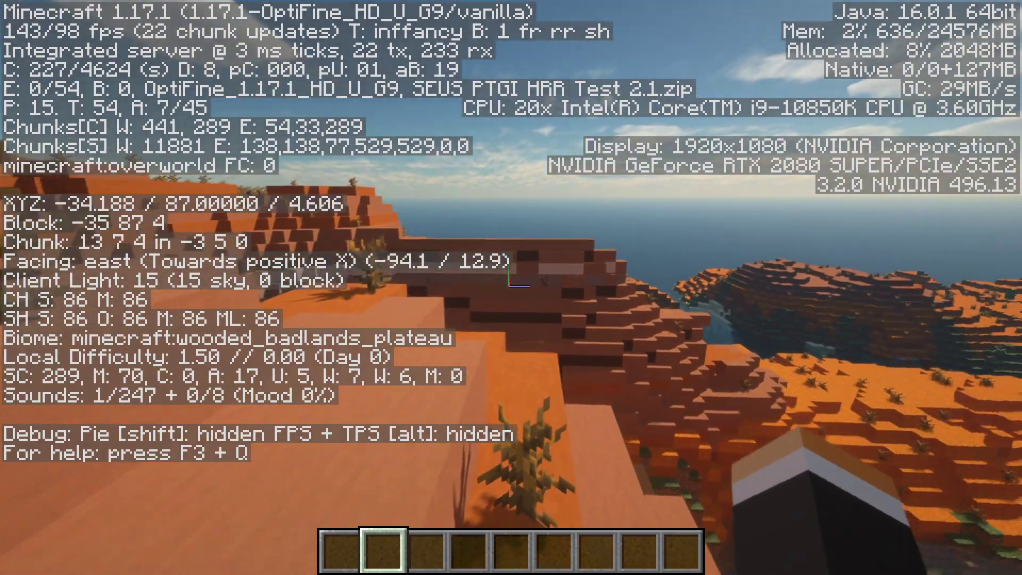
pyautogui.press('w')
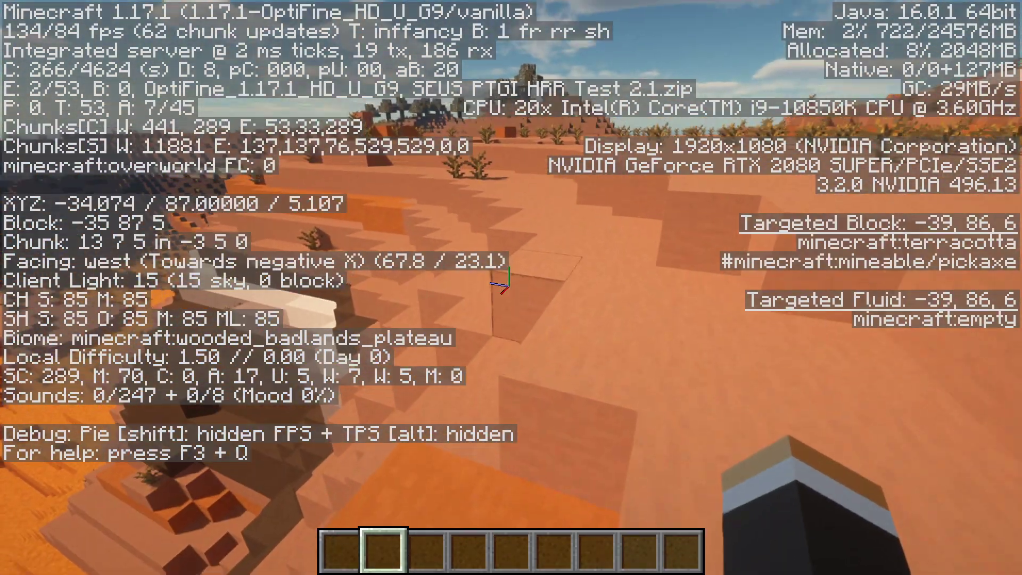
pyautogui.press('w')
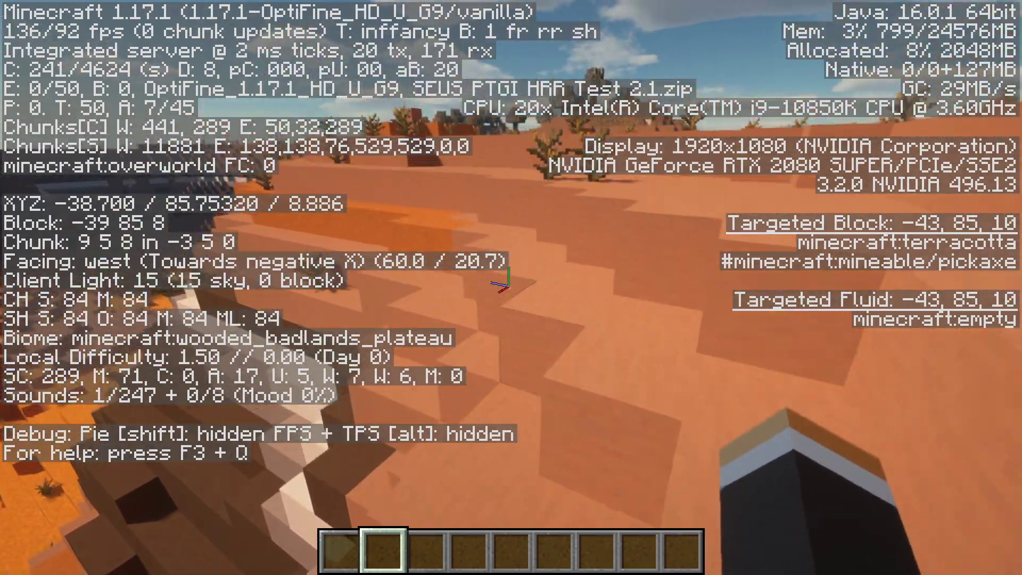
pyautogui.press('w')
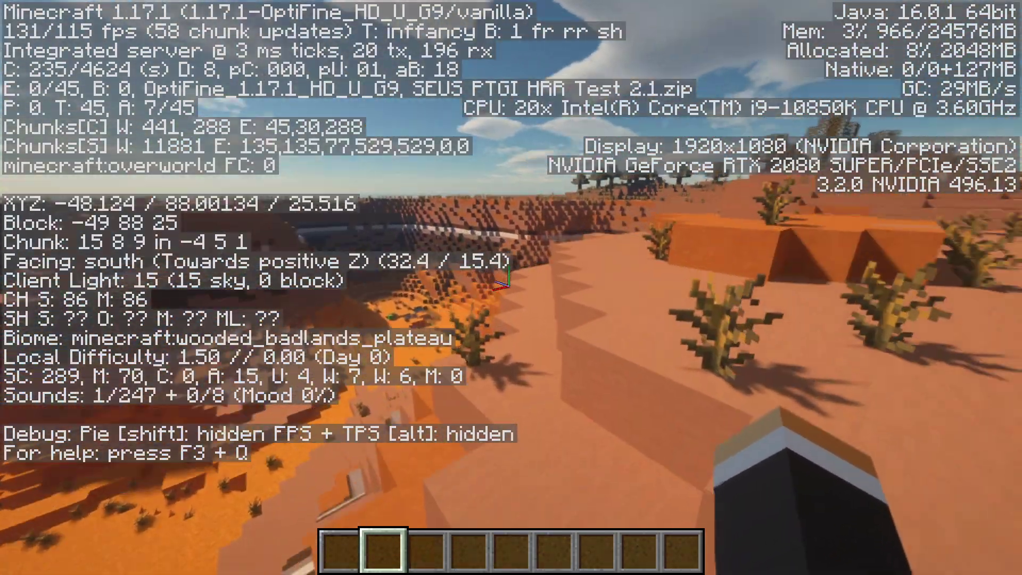
pyautogui.press('w')
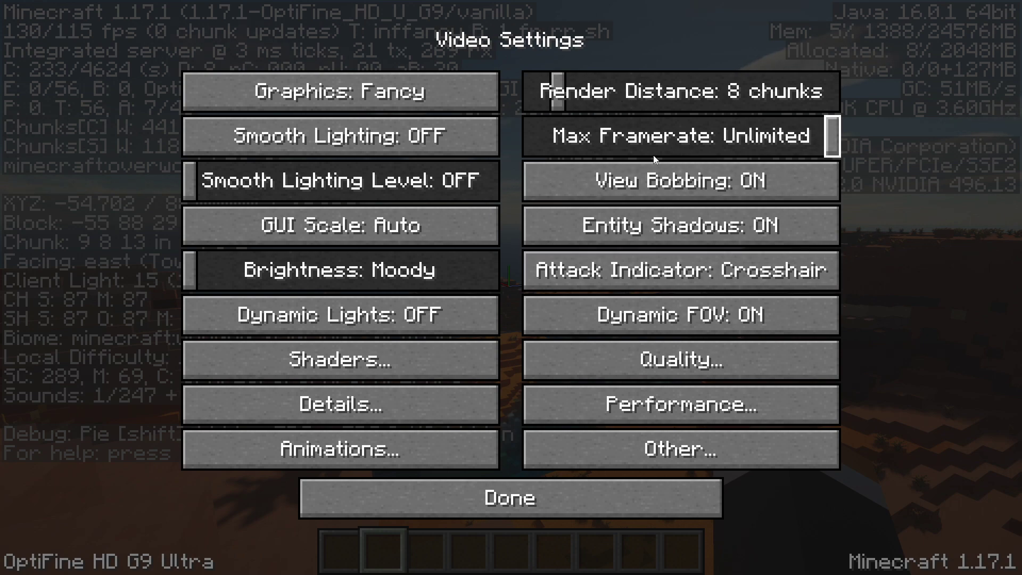
# Open the Shaders list with SEUS PTGI HRR Test 2.1.zip loaded.
pyautogui.click(341, 360)
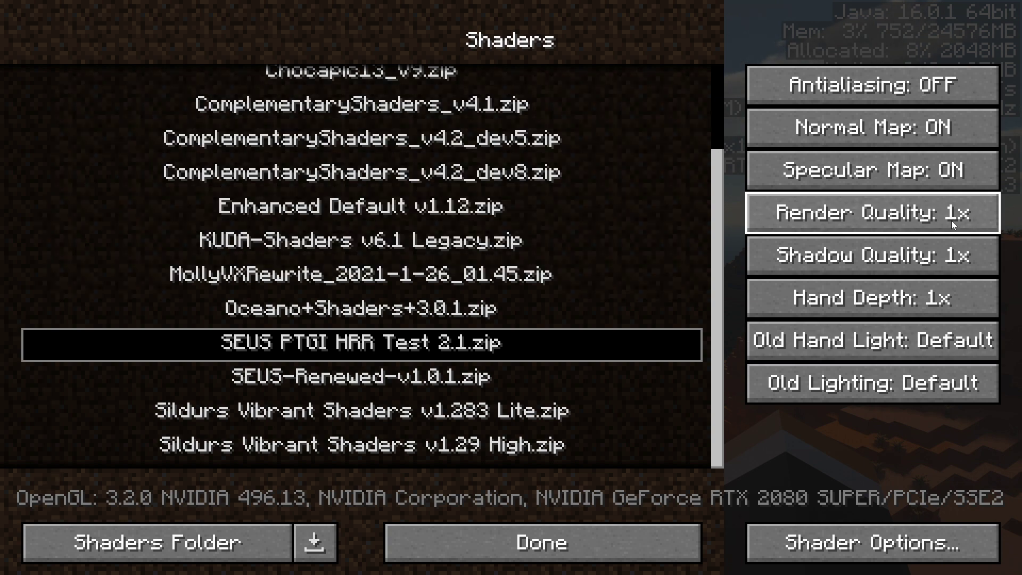
pyautogui.moveTo(951, 221)
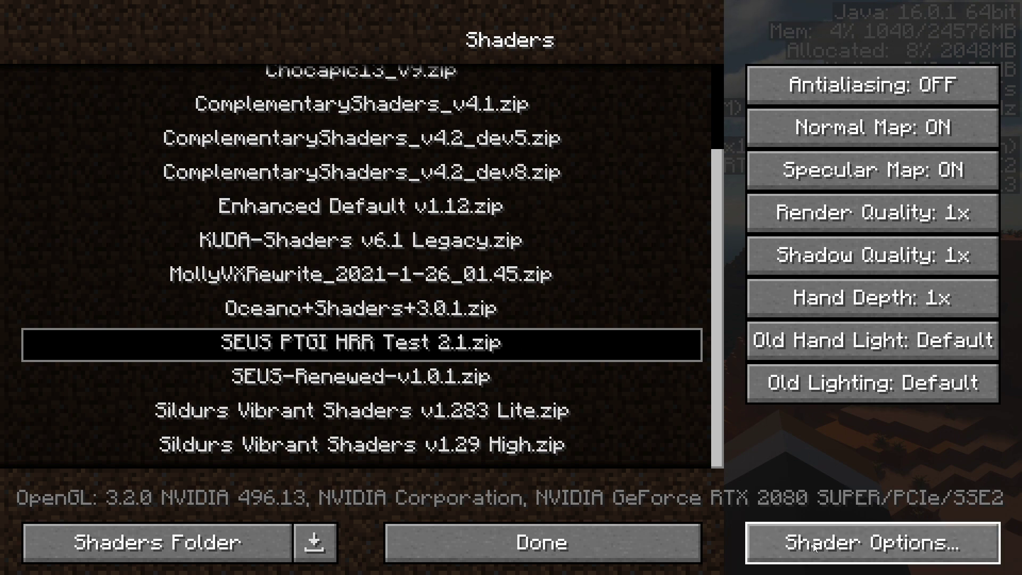
# In the shader's Lighting & Shadows options, turn Dynamic Held Light off and set Shadow Distance to 80.0.
pyautogui.click(861, 552)
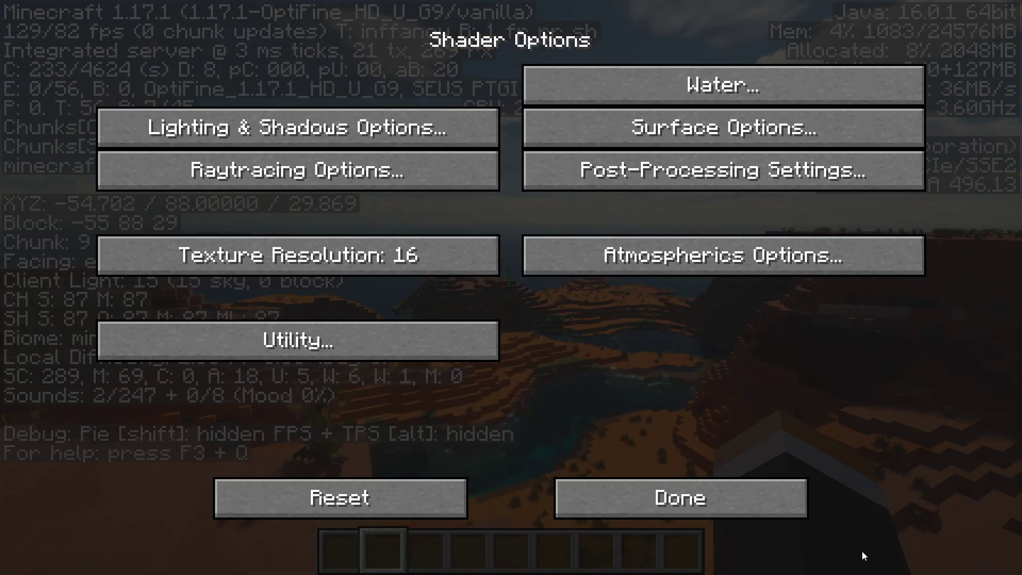
pyautogui.click(379, 130)
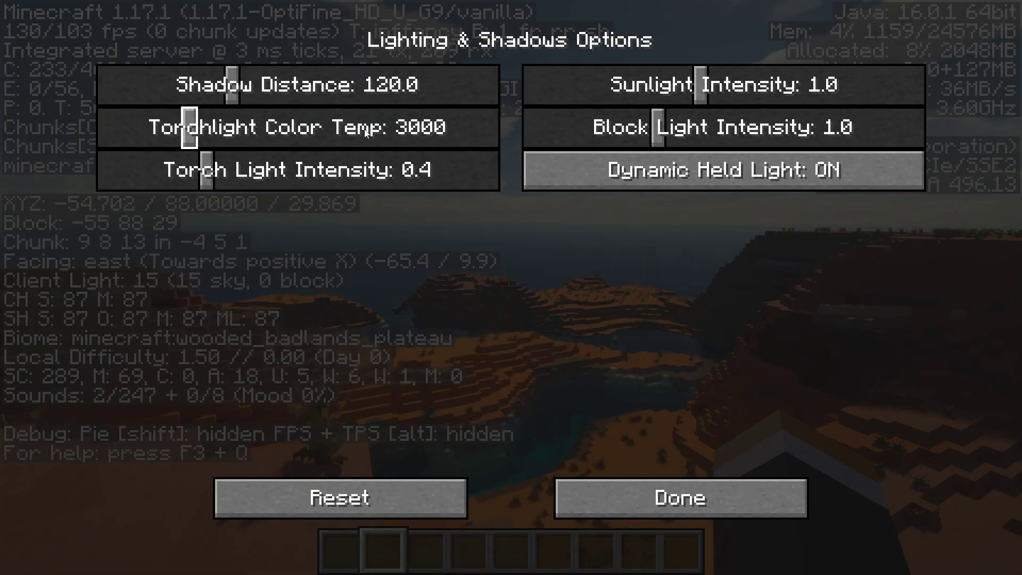
pyautogui.moveTo(643, 184)
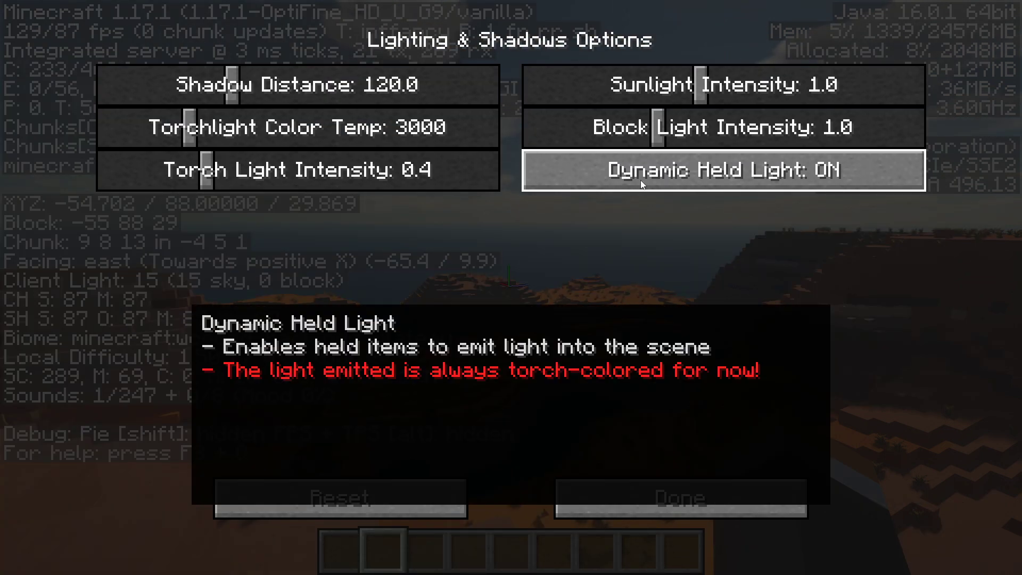
pyautogui.click(643, 184)
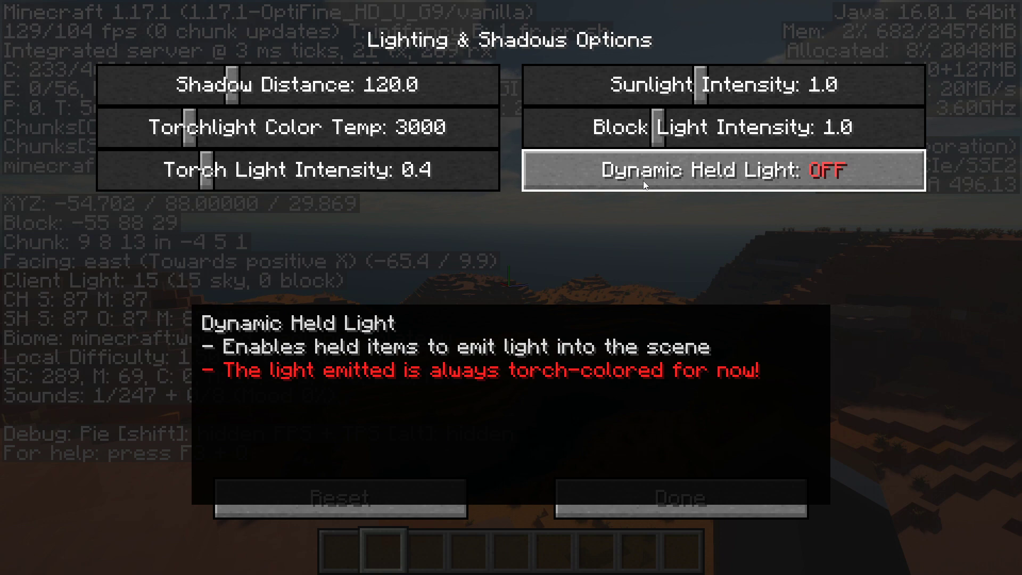
pyautogui.click(739, 172)
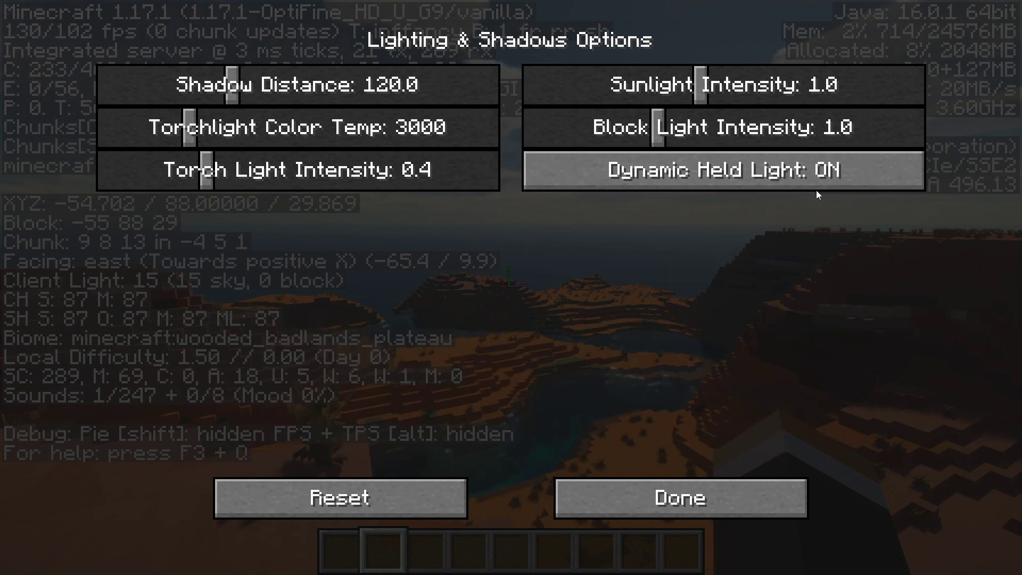
pyautogui.click(811, 177)
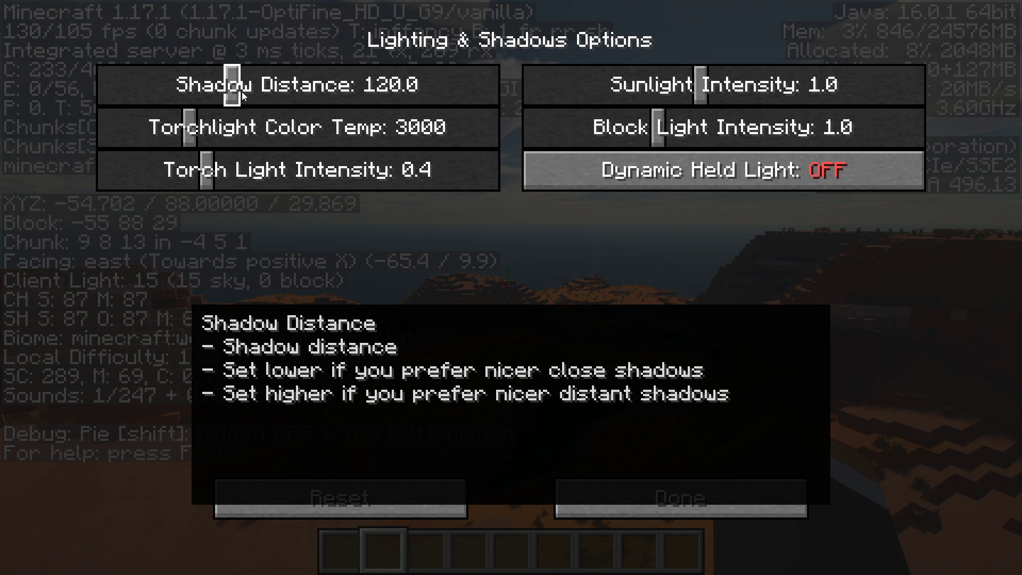
pyautogui.moveTo(208, 96); pyautogui.dragTo(104, 89)
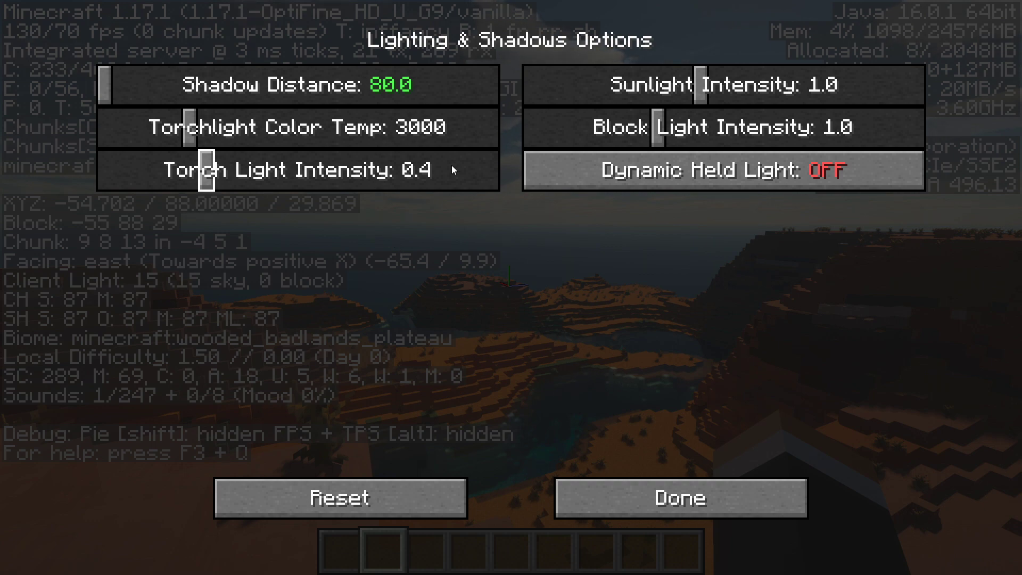
pyautogui.moveTo(453, 169)
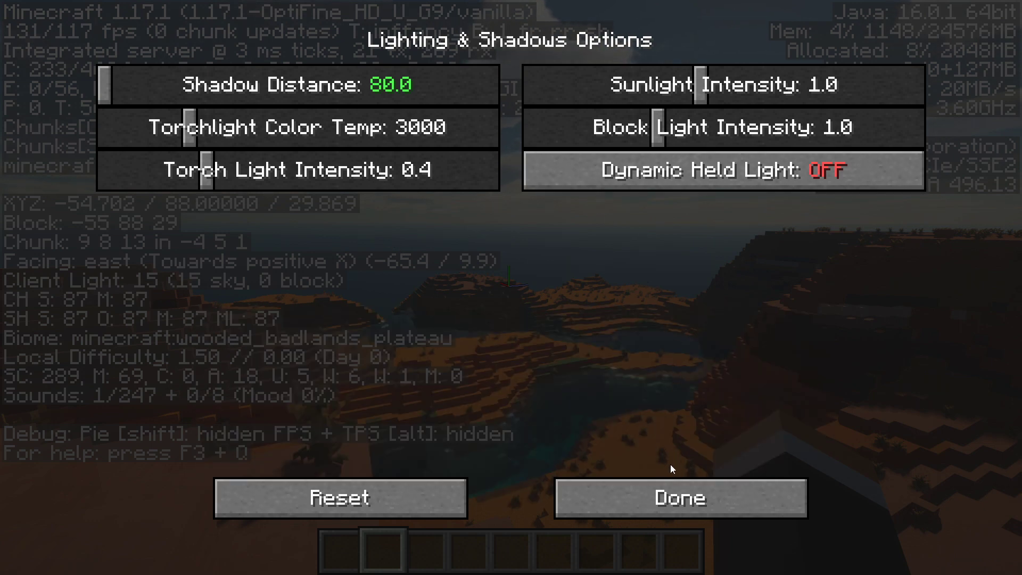
pyautogui.click(630, 491)
# Lower Reflection Trace Length to Low in Raytracing Options and return to the game.
pyautogui.click(283, 176)
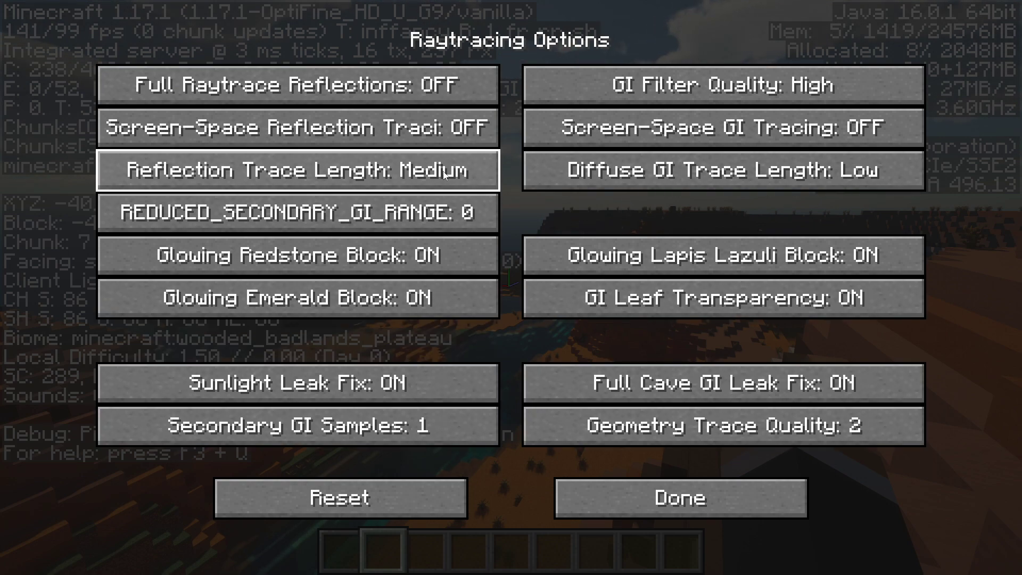
pyautogui.moveTo(311, 175)
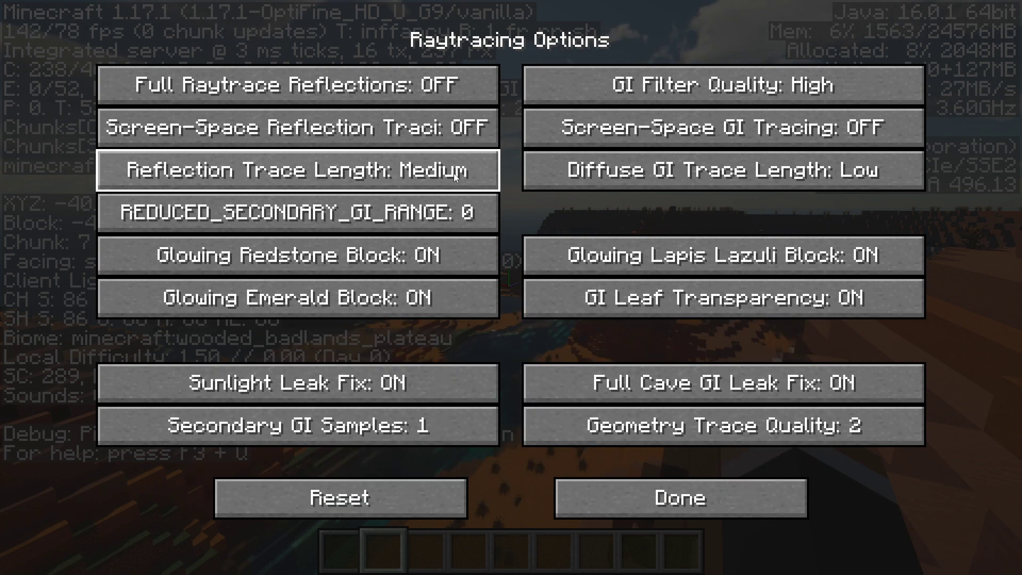
pyautogui.click(454, 175)
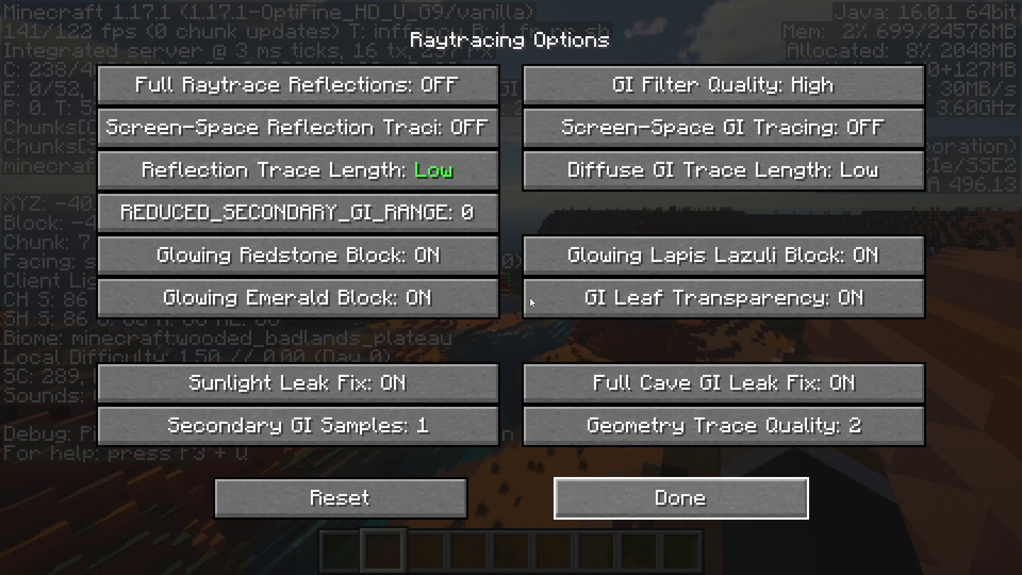
pyautogui.press('Escape')
pyautogui.press('Escape')
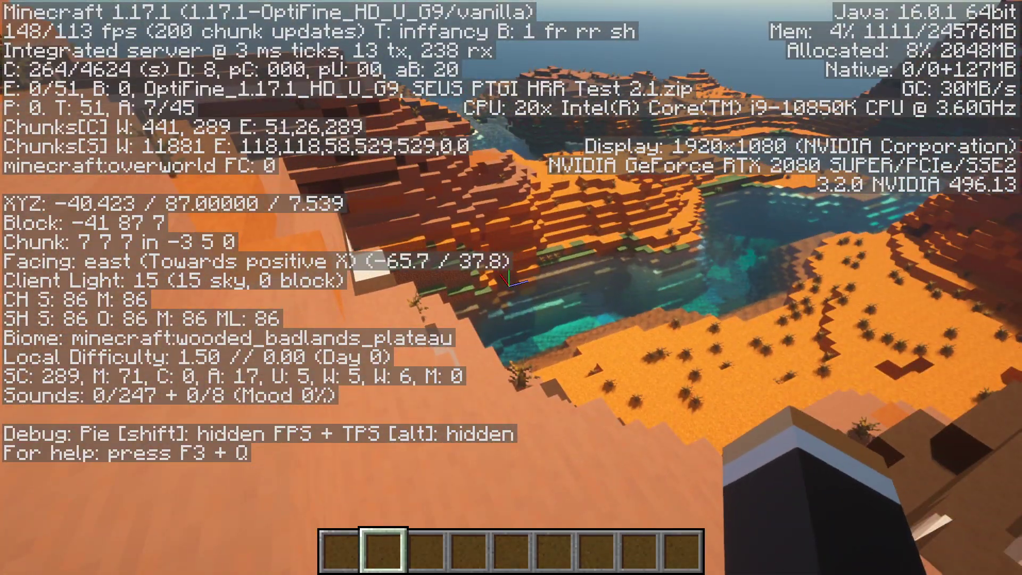
# Walk downhill to the badlands river and along its bank to test the shader.
pyautogui.press('w')
pyautogui.press('w')
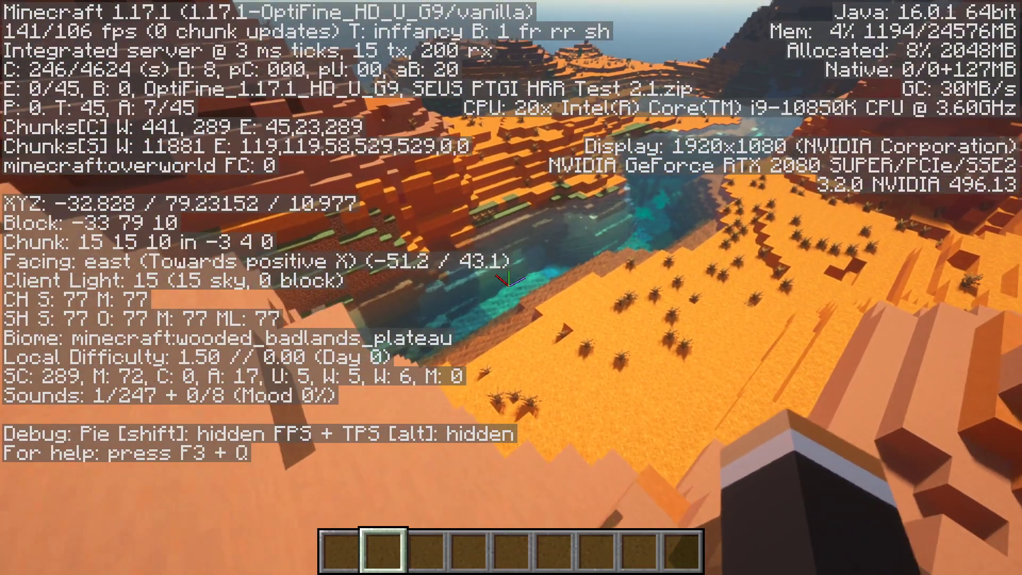
pyautogui.press('w')
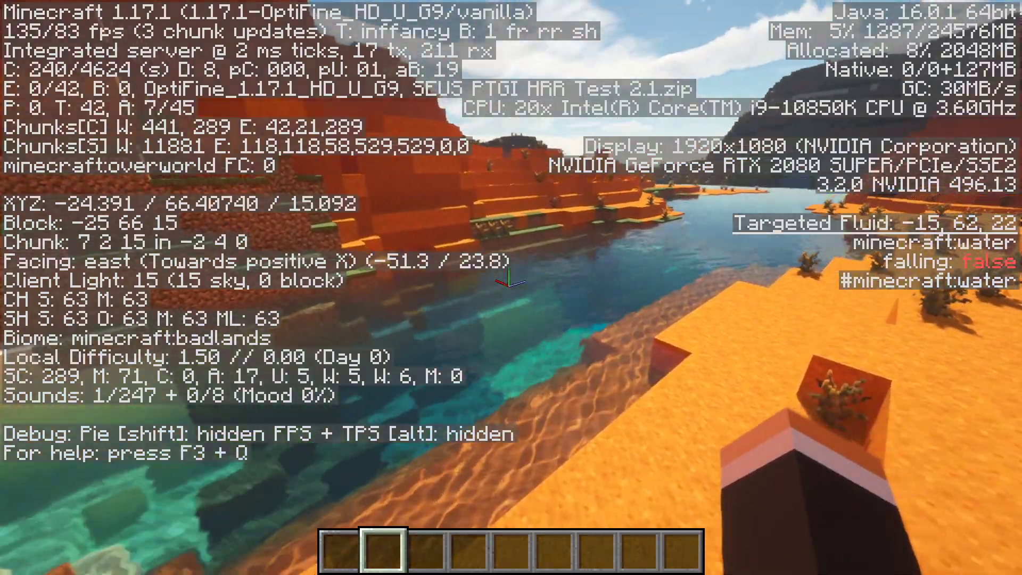
pyautogui.press('w')
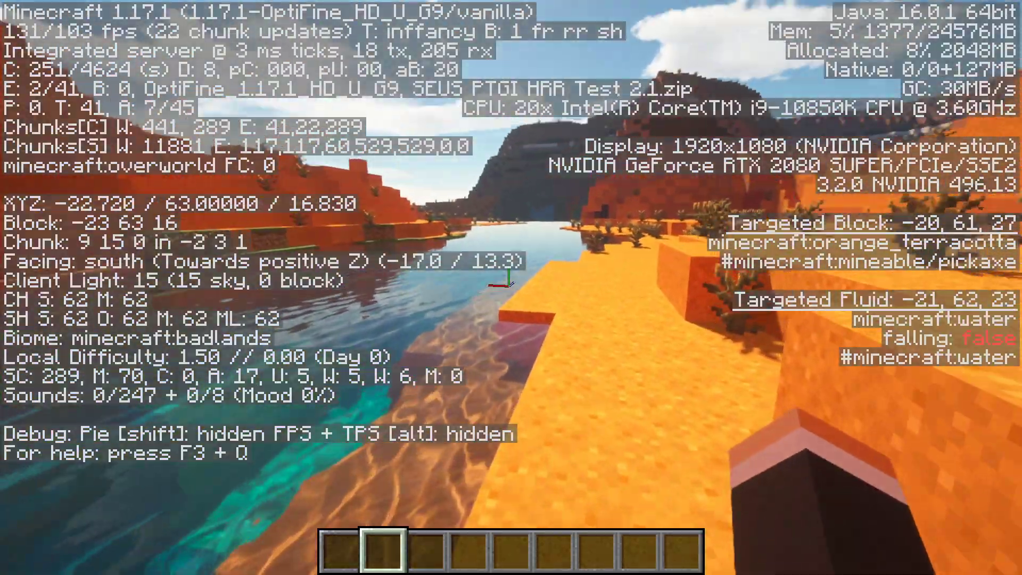
pyautogui.press('w')
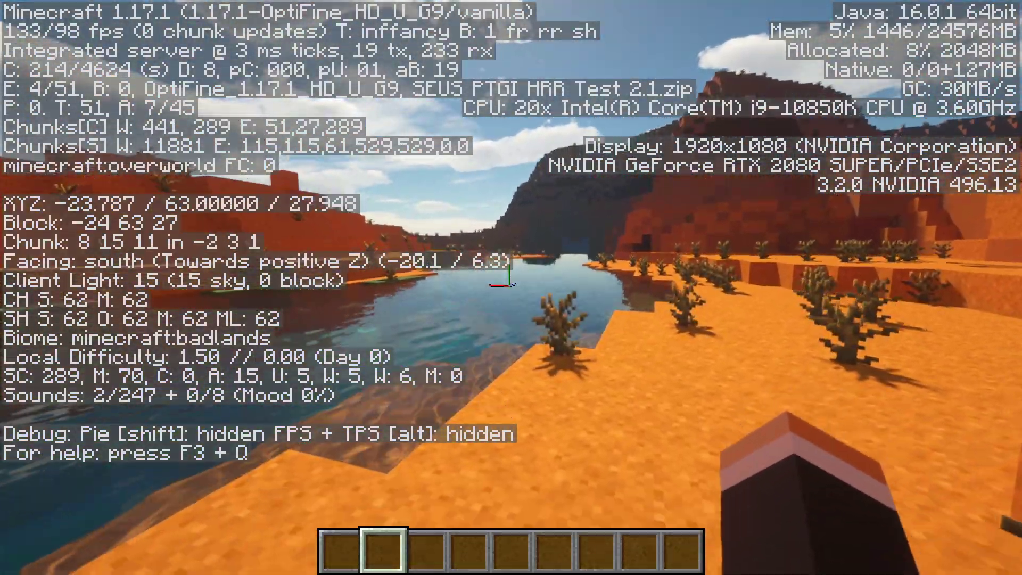
pyautogui.press('w')
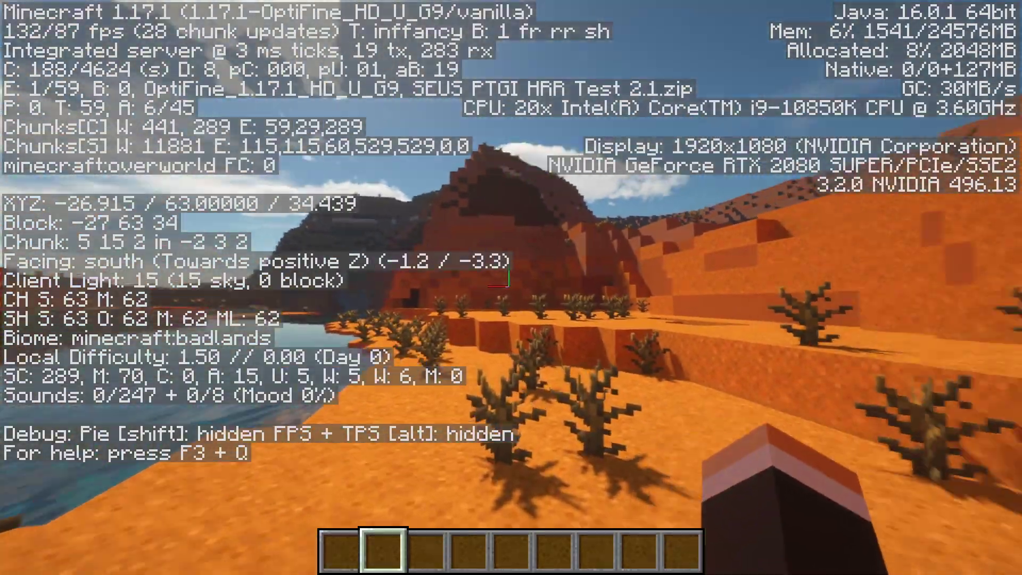
pyautogui.press('w')
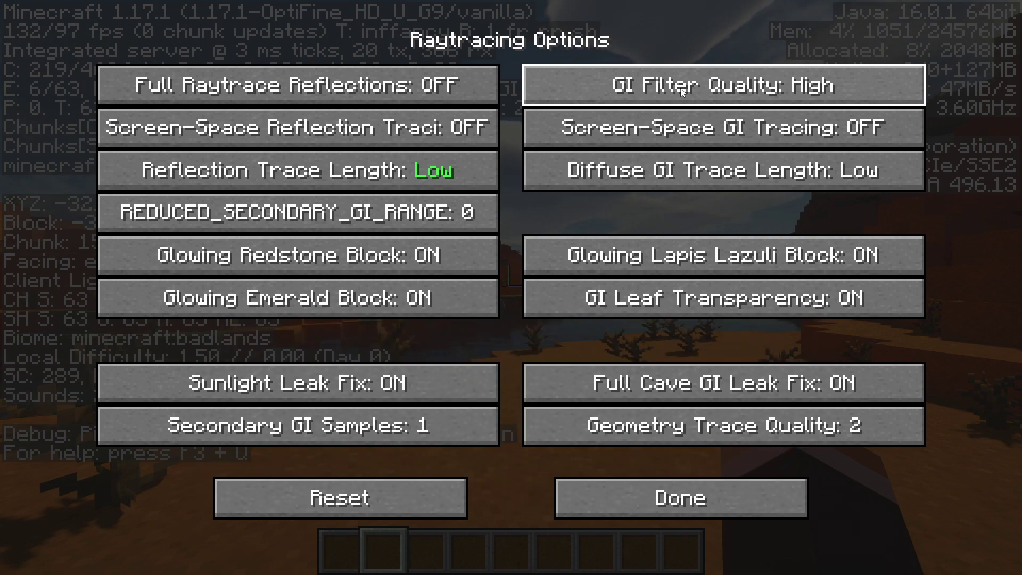
# Set GI Filter Quality to Low, leaving Geometry Trace Quality at 2.
pyautogui.click(730, 92)
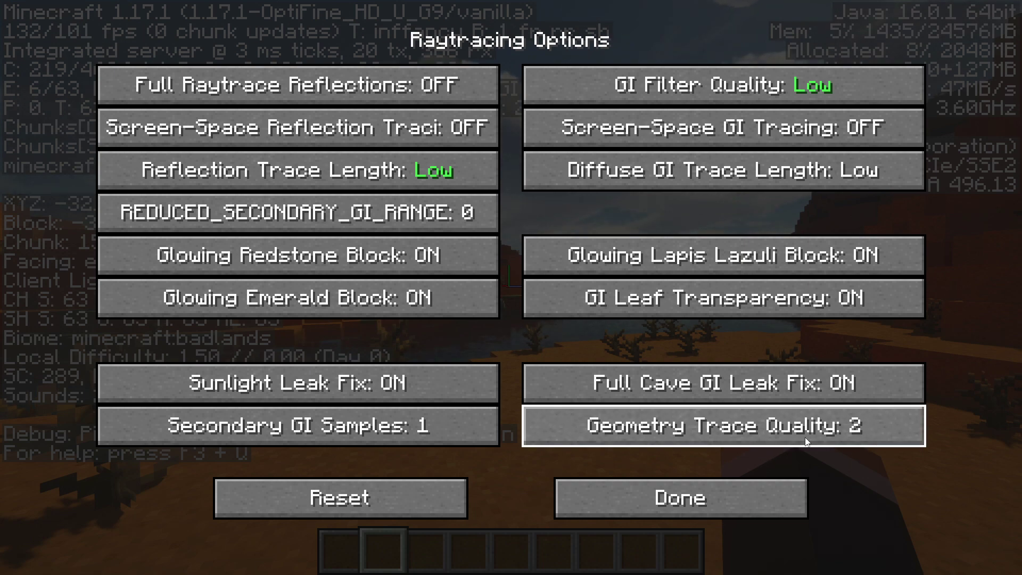
pyautogui.moveTo(790, 430)
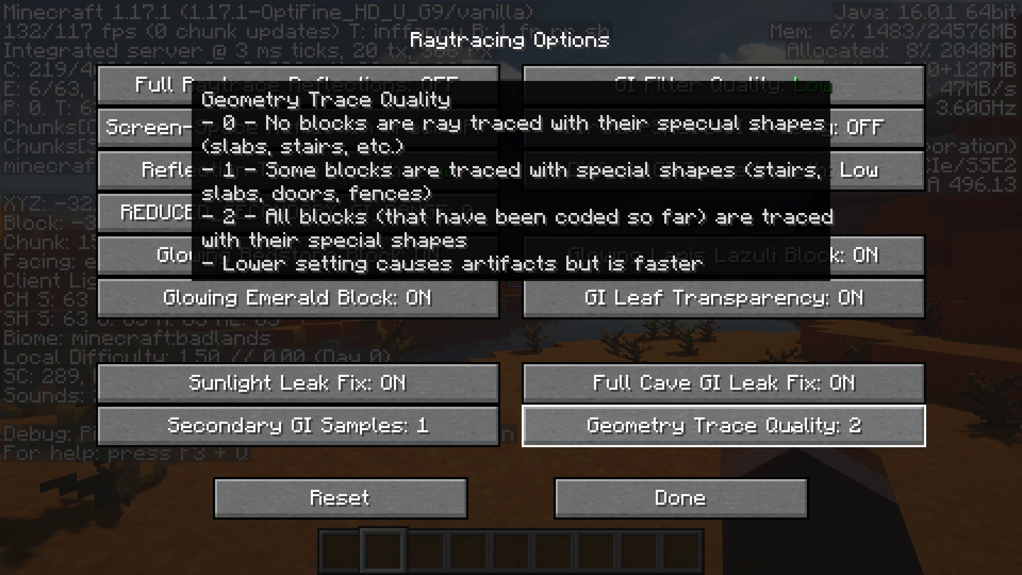
pyautogui.click(827, 434)
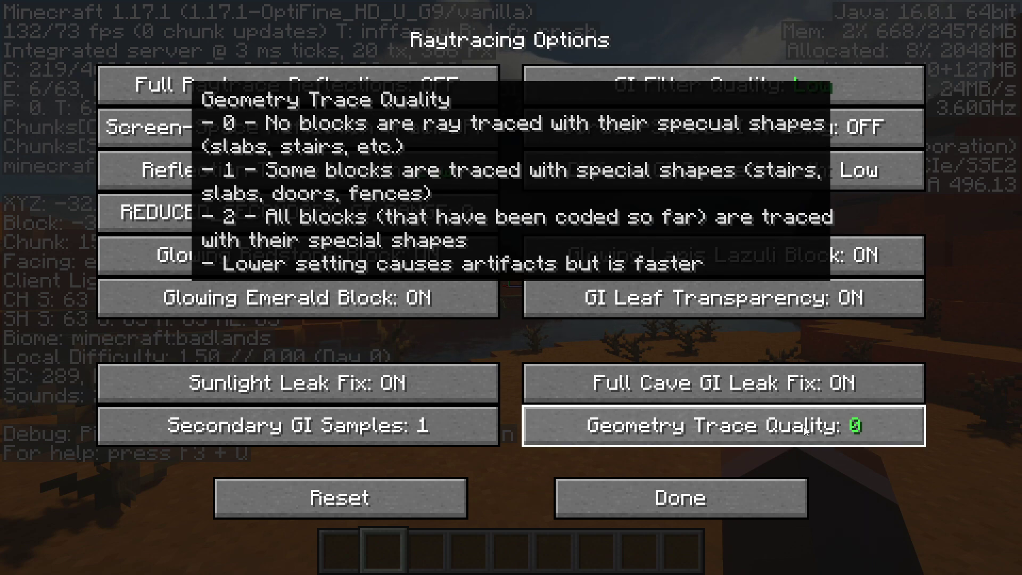
pyautogui.rightClick(719, 428)
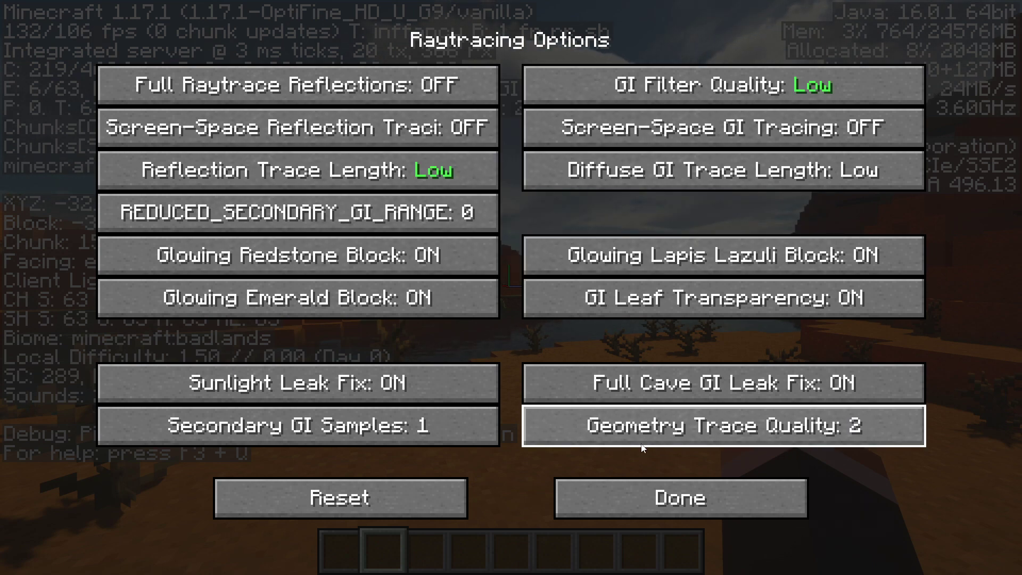
# Leave the raytracing page and turn Clouds in GI OFF under Atmospherics Options.
pyautogui.click(685, 504)
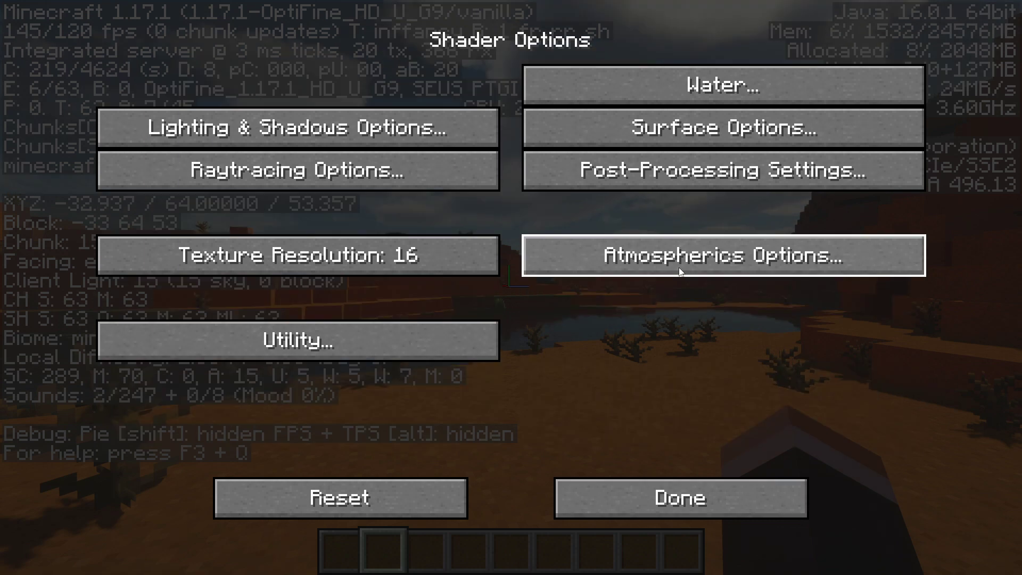
pyautogui.click(688, 261)
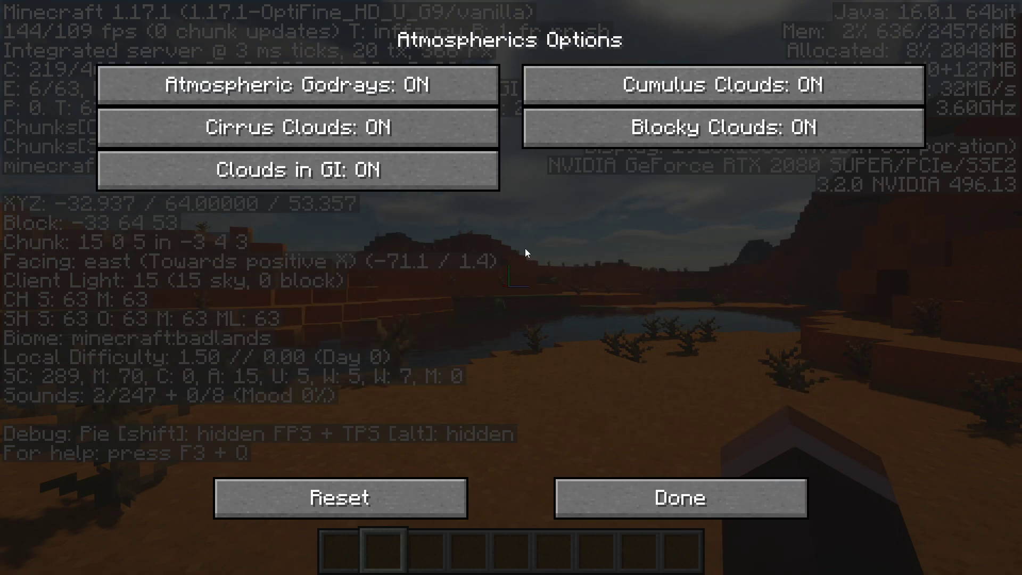
pyautogui.click(236, 179)
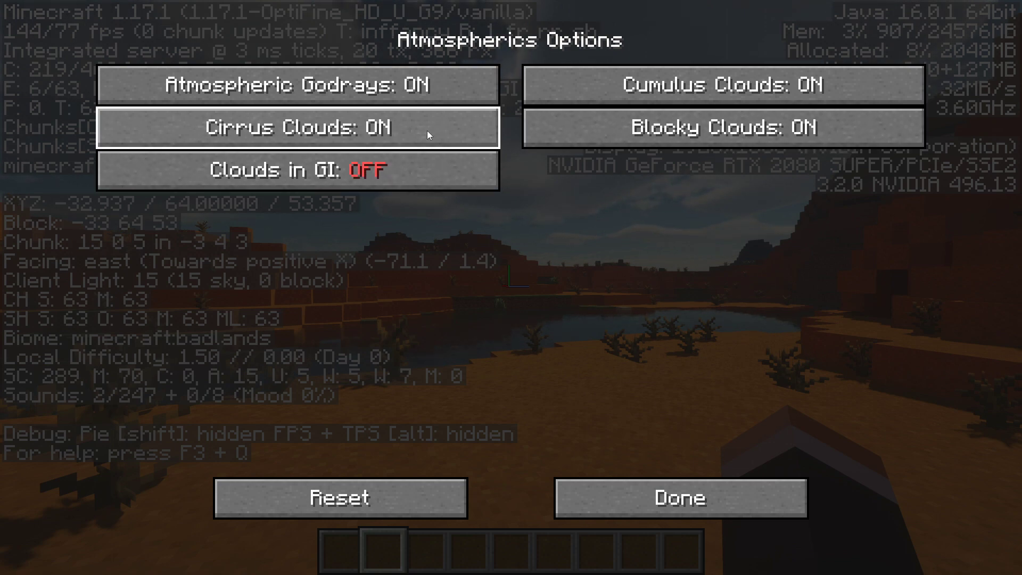
pyautogui.moveTo(431, 88)
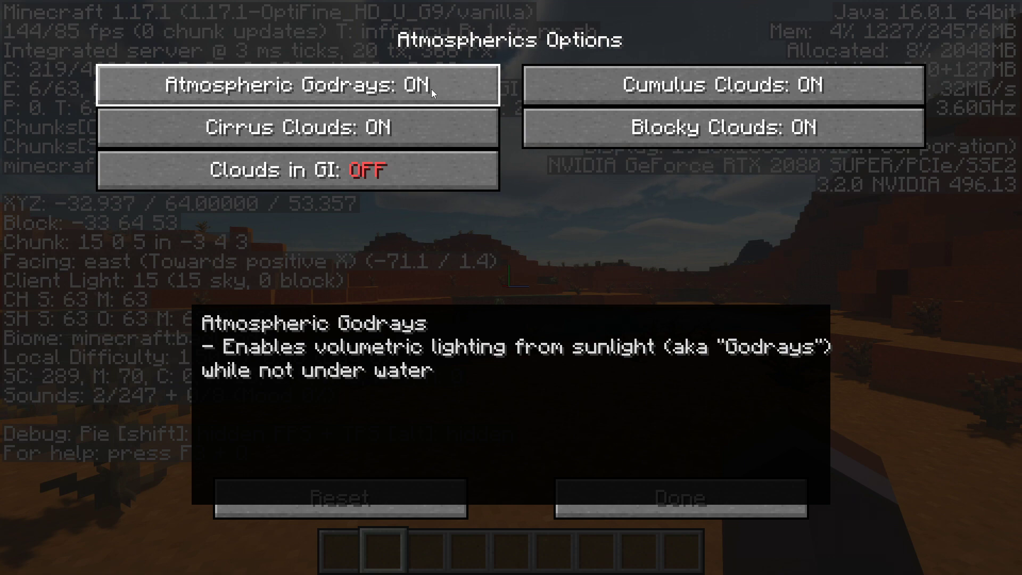